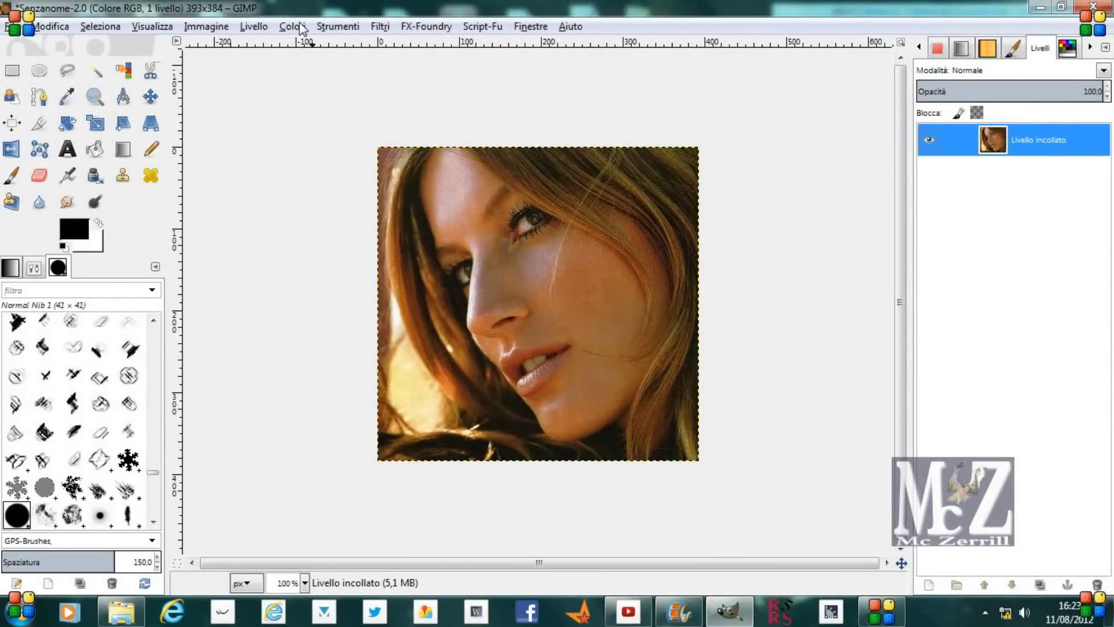
# Desaturate the colour portrait to greyscale with the default shade option
pyautogui.click(301, 28)
pyautogui.click(321, 206)
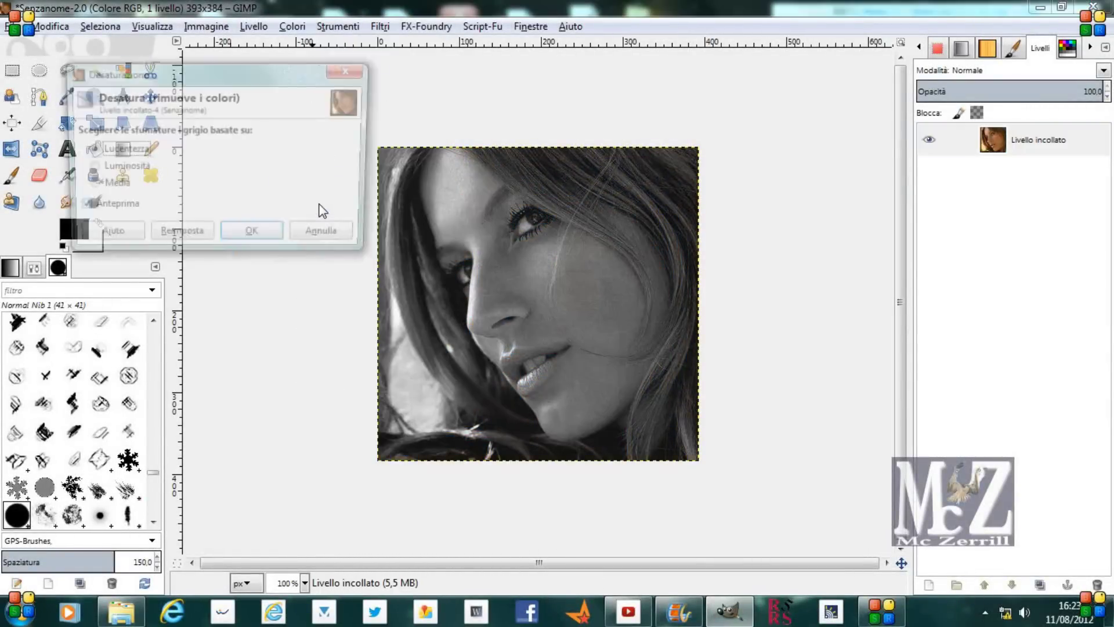
pyautogui.click(254, 237)
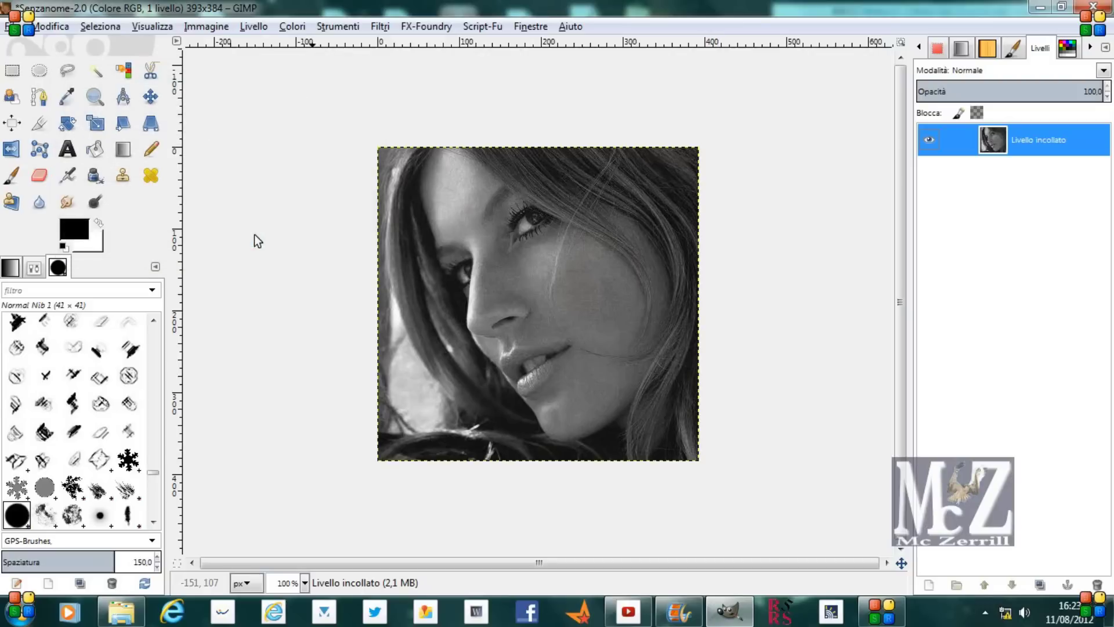
pyautogui.click(293, 28)
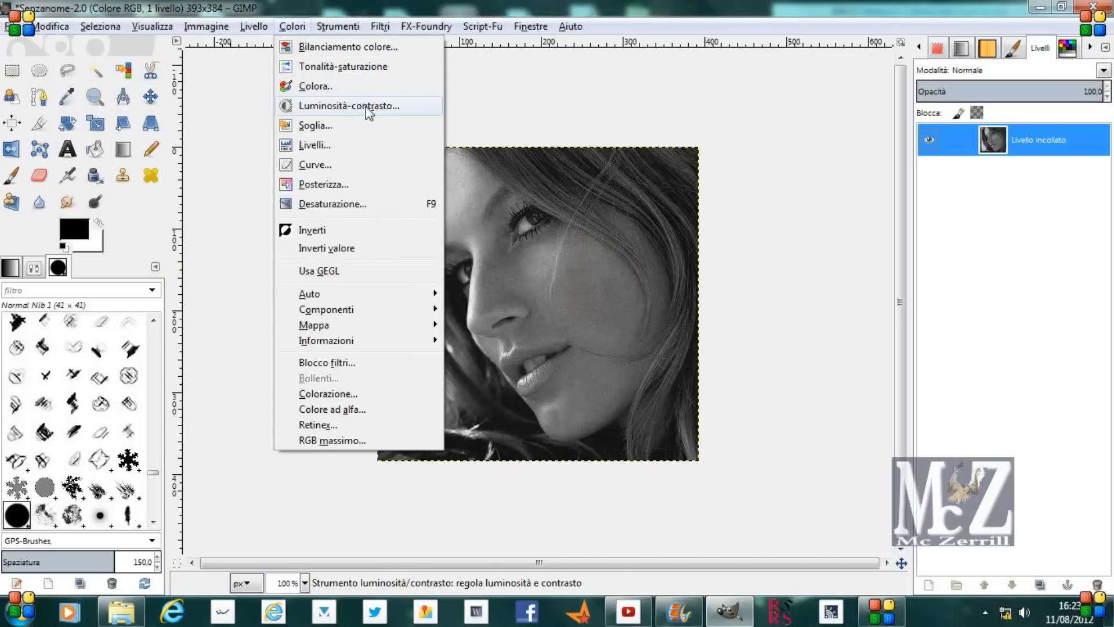
# Set the greyscale portrait's brightness and contrast to 65 each
pyautogui.click(406, 110)
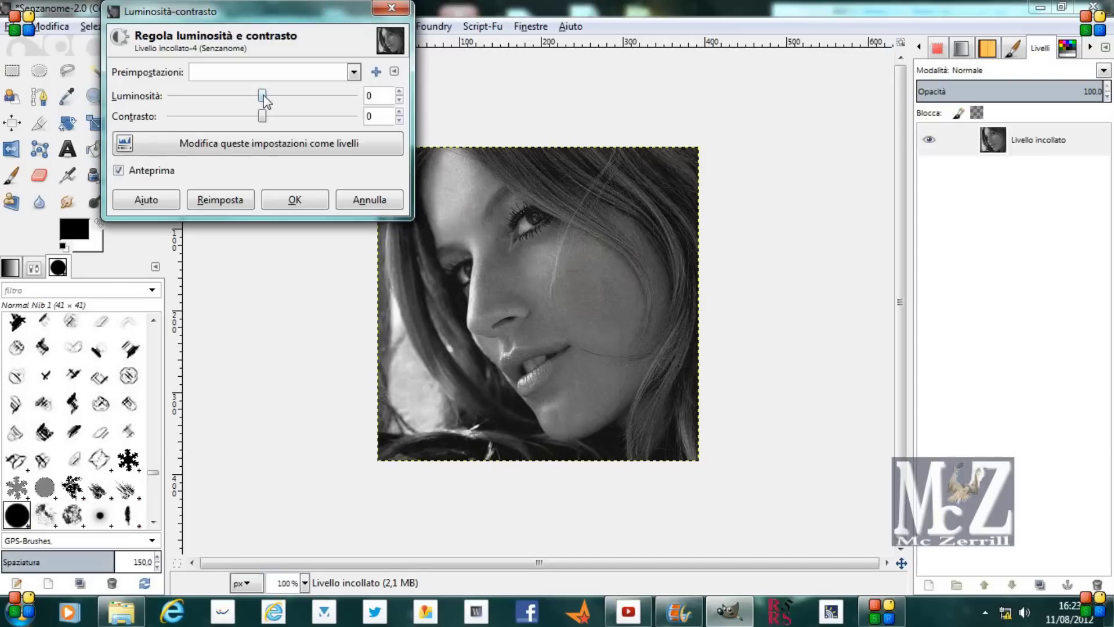
pyautogui.moveTo(262, 97); pyautogui.dragTo(307, 96)
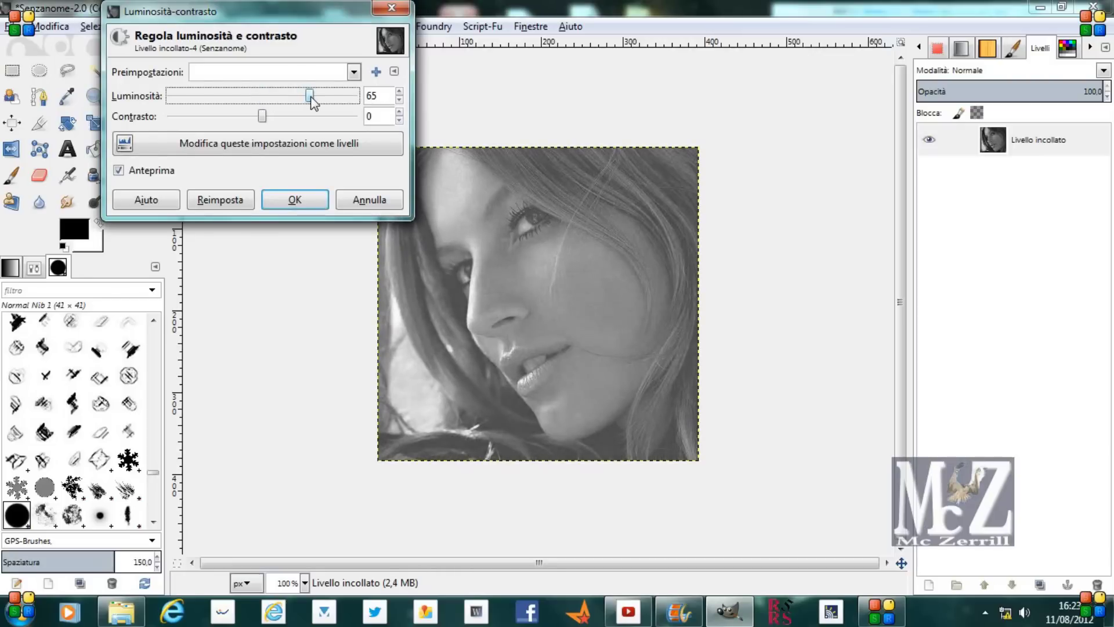
pyautogui.moveTo(263, 116); pyautogui.dragTo(310, 116)
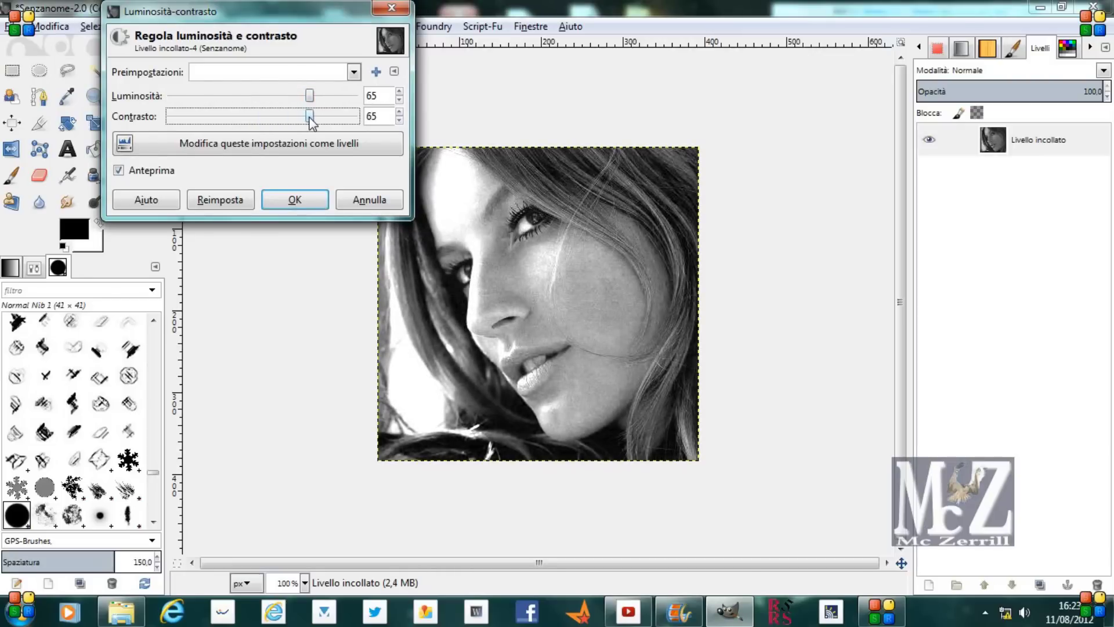
pyautogui.click(311, 201)
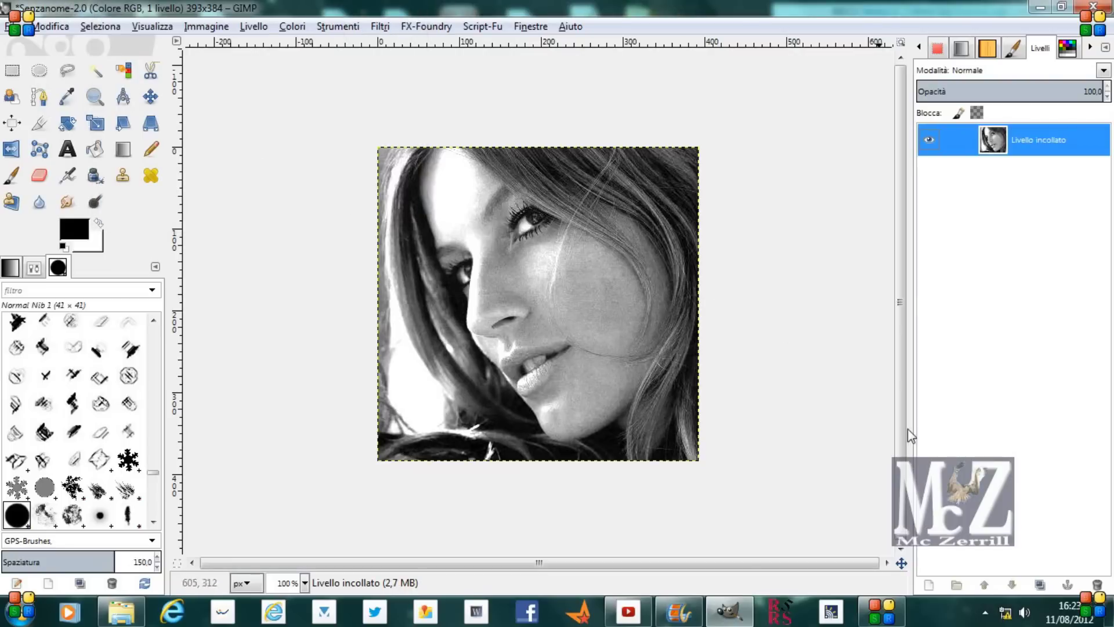
pyautogui.click(1038, 584)
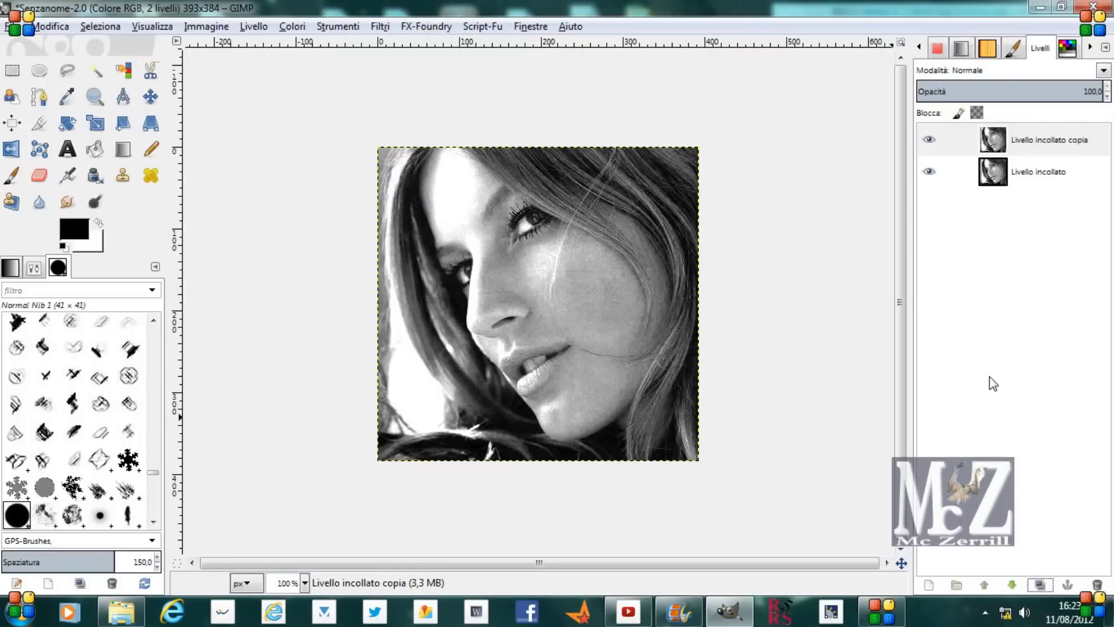
# Hide the copy layer and apply the GEGL c2g operation to the original portrait layer
pyautogui.click(1030, 184)
pyautogui.click(929, 142)
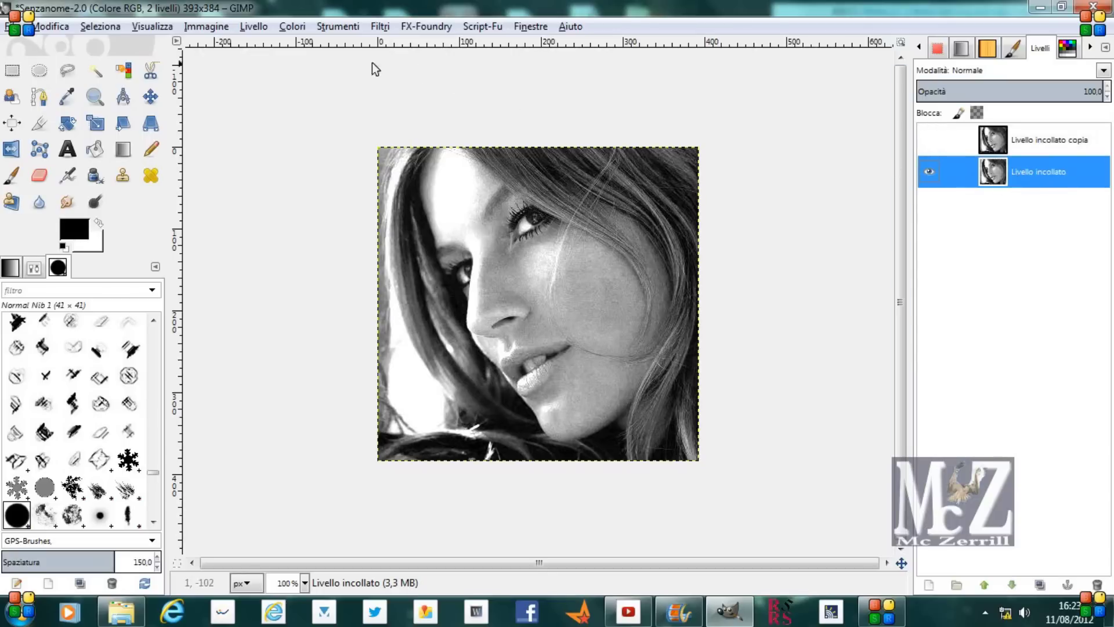
pyautogui.click(335, 26)
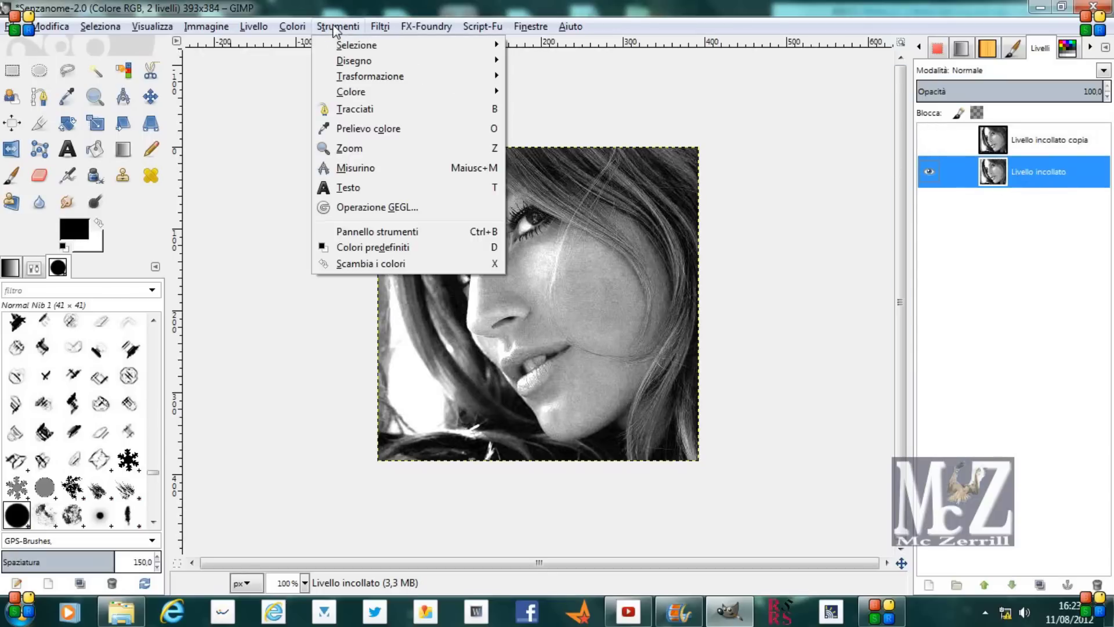
pyautogui.click(377, 207)
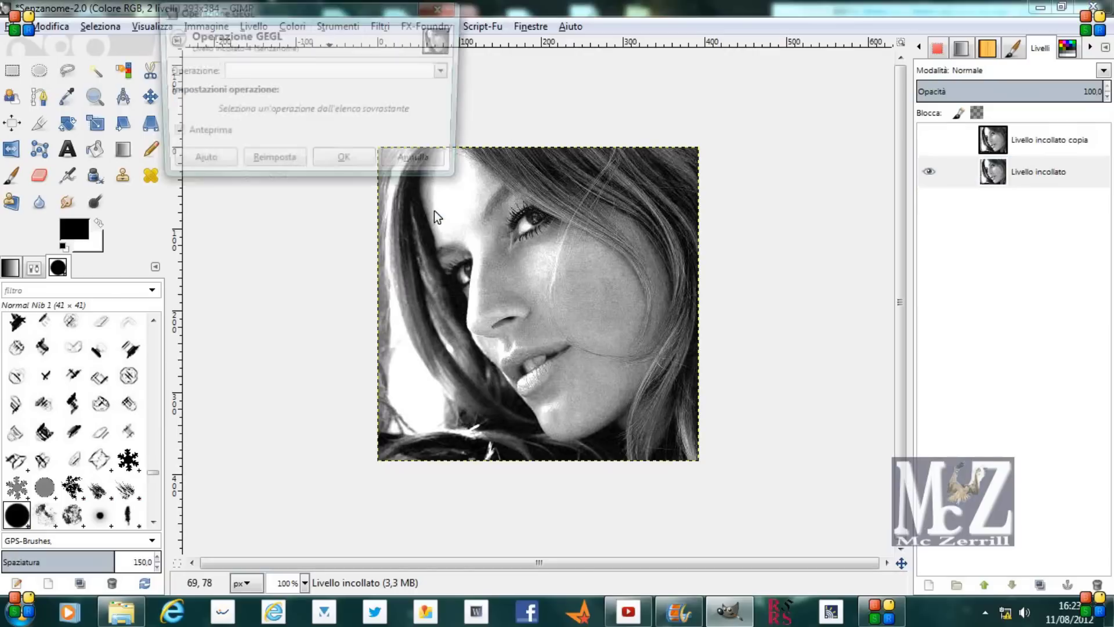
pyautogui.click(448, 72)
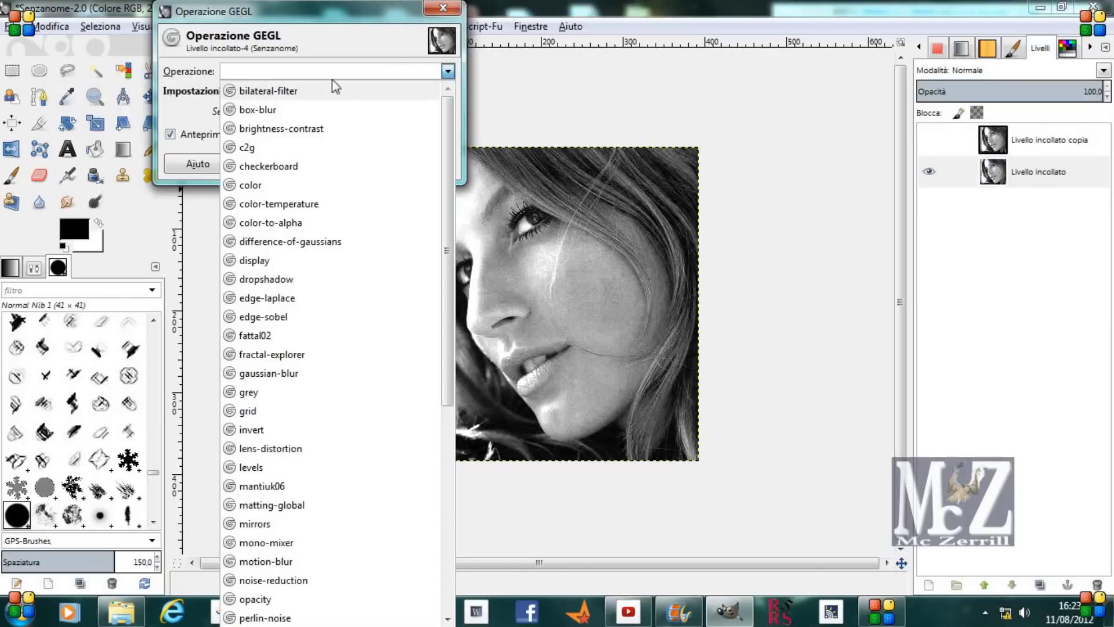
pyautogui.click(260, 148)
pyautogui.click(347, 206)
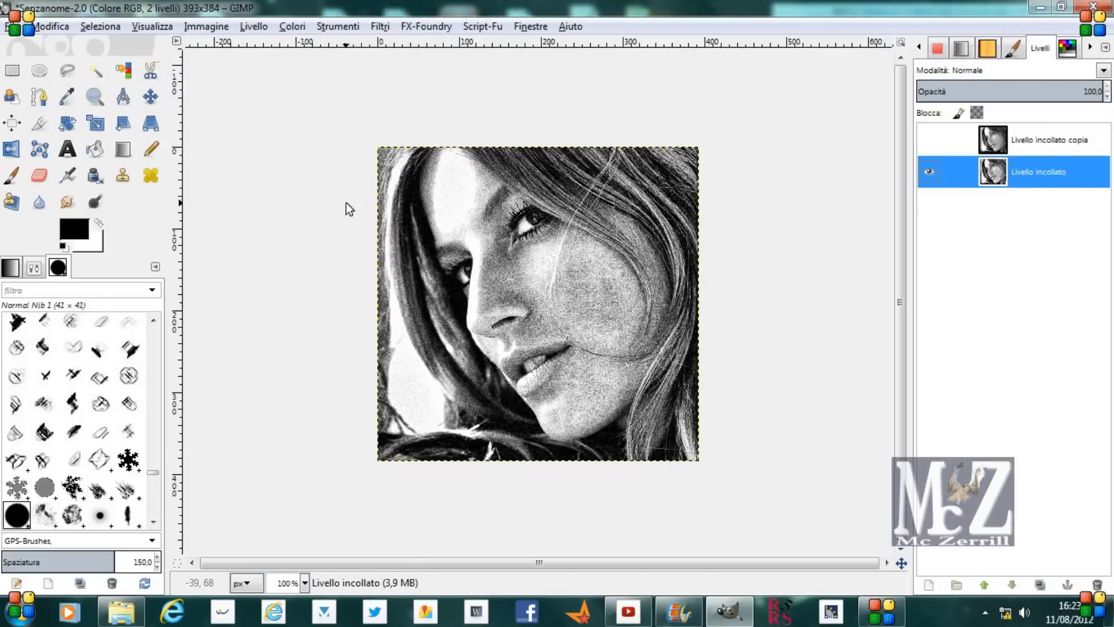
# Make the copy layer visible again and select it
pyautogui.click(930, 140)
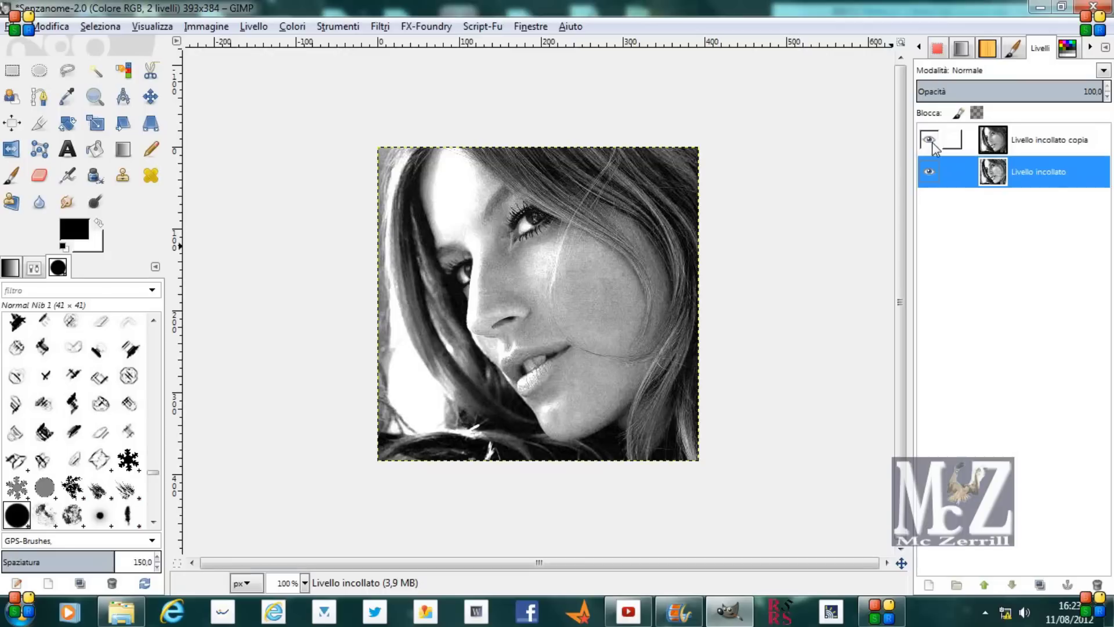
pyautogui.click(1033, 140)
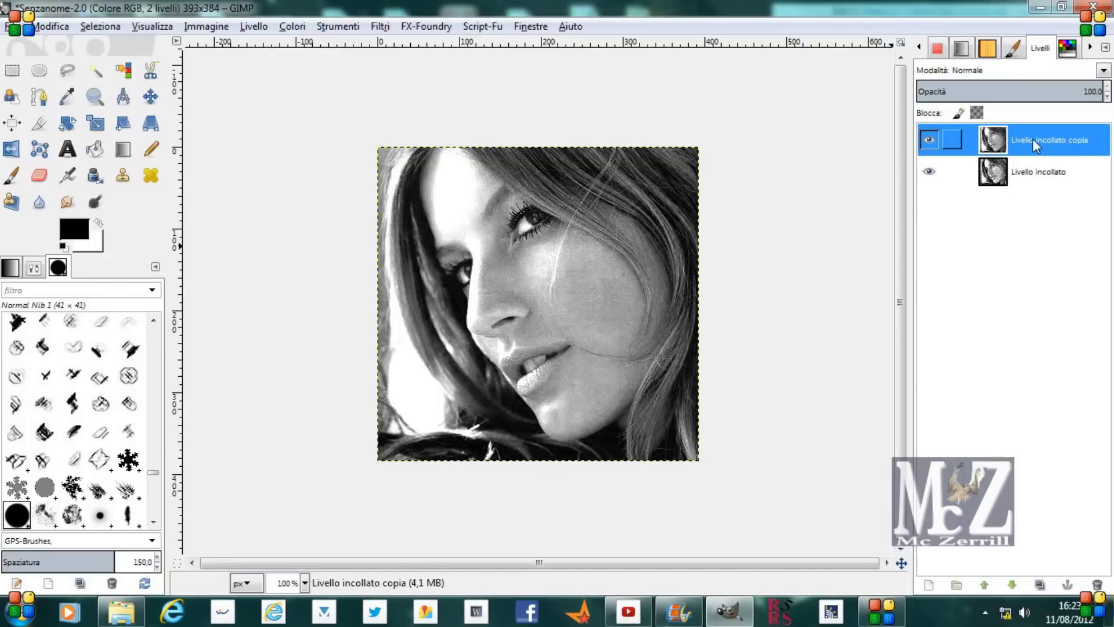
pyautogui.click(381, 27)
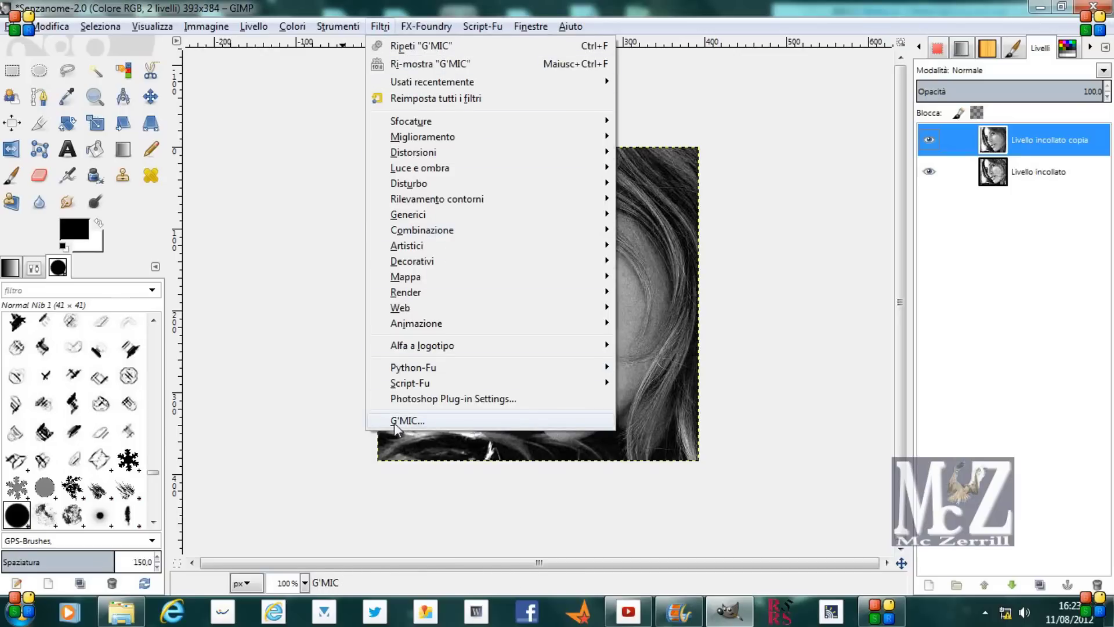
# Apply G'MIC Contours > Edges offsets with Scale 3 to the copy layer
pyautogui.click(429, 422)
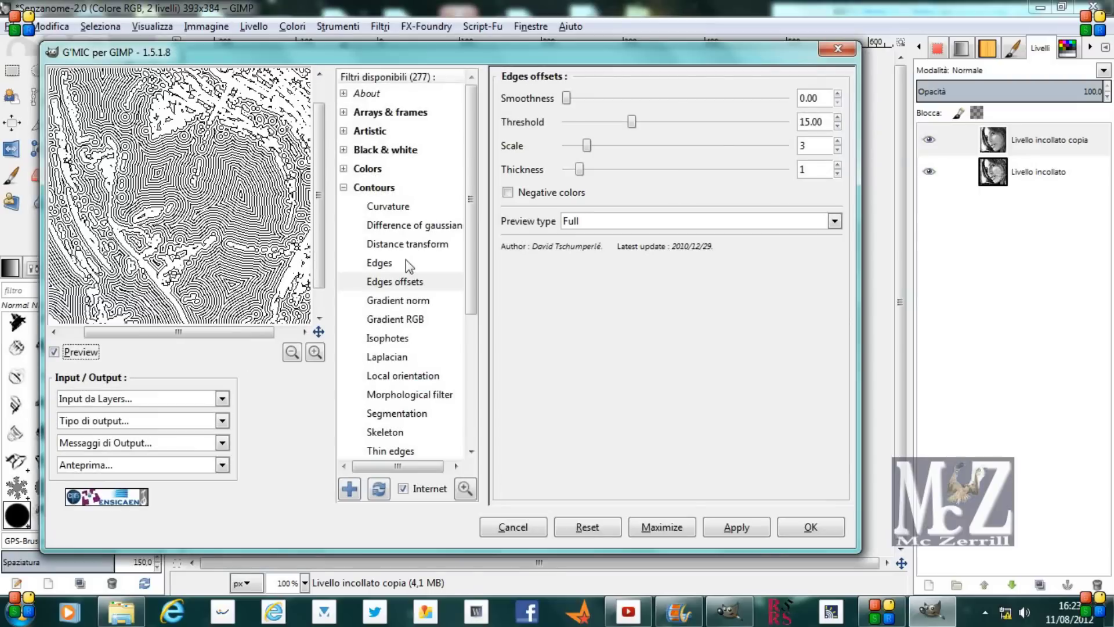
pyautogui.click(380, 194)
pyautogui.click(344, 188)
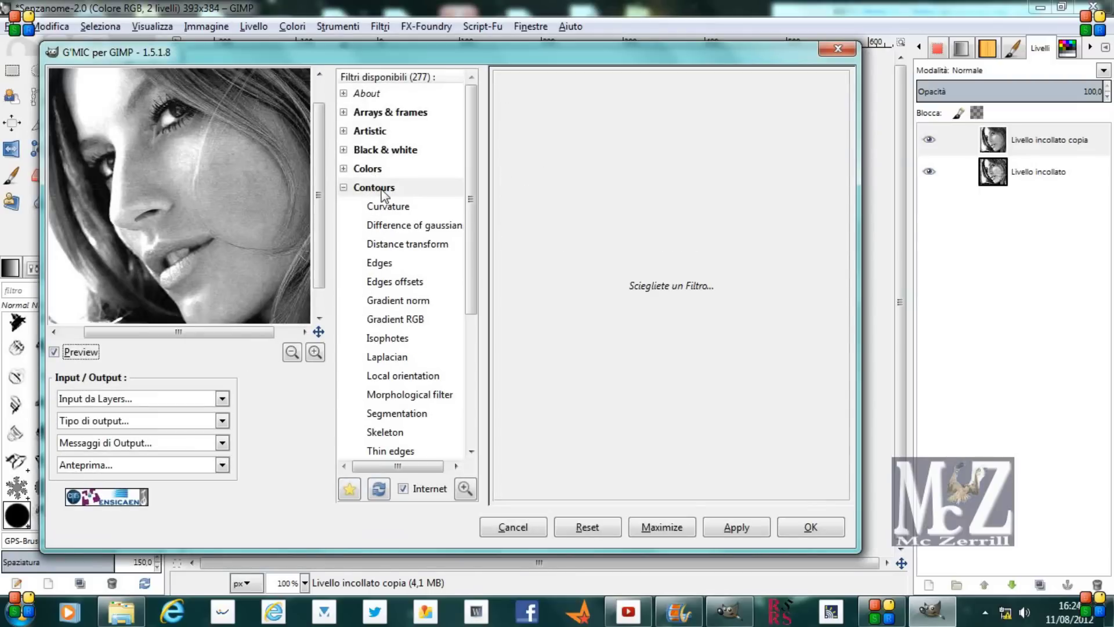
pyautogui.click(395, 284)
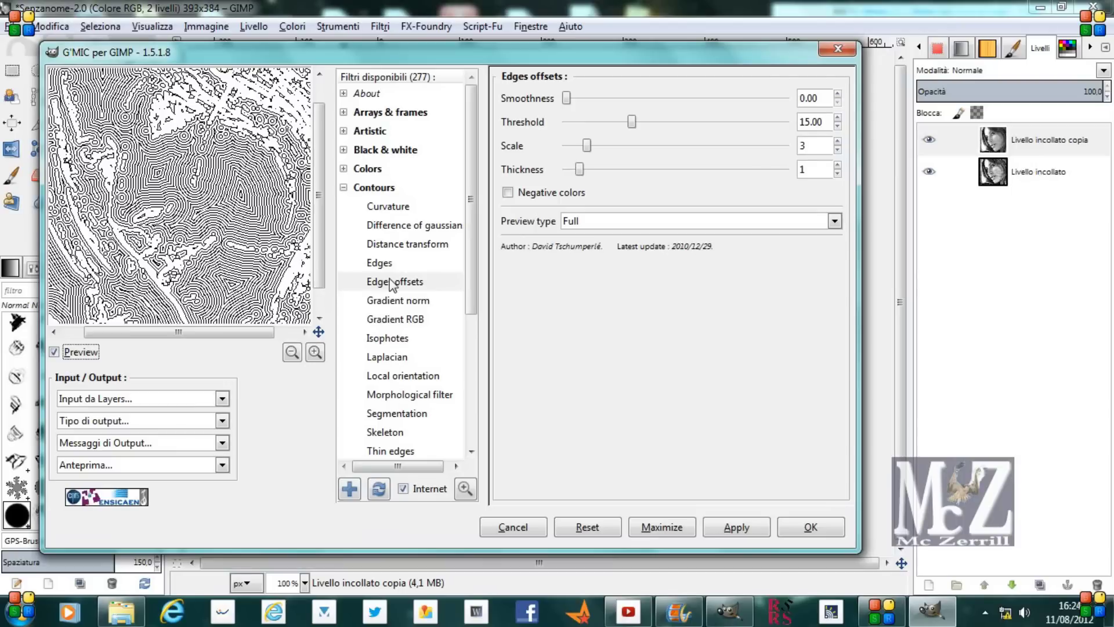
pyautogui.click(599, 522)
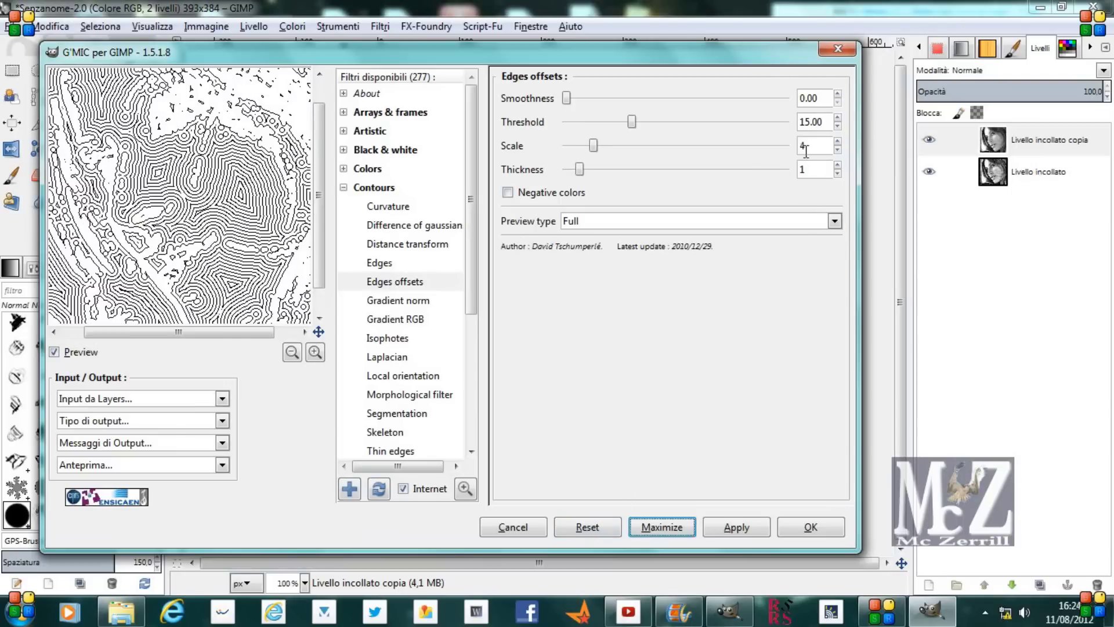
pyautogui.click(837, 150)
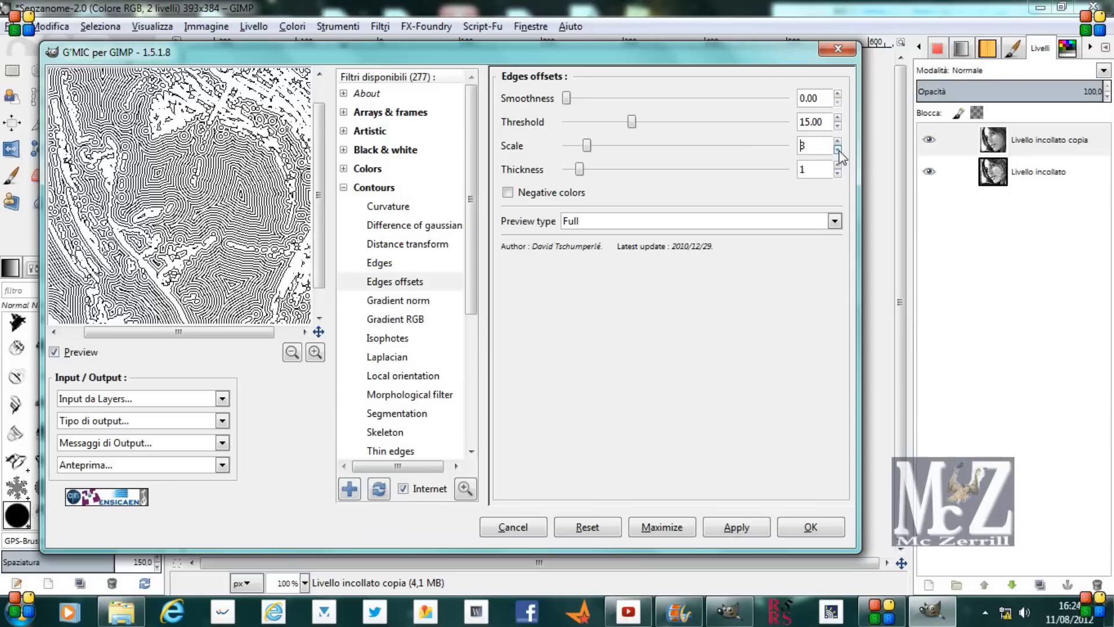
pyautogui.click(810, 528)
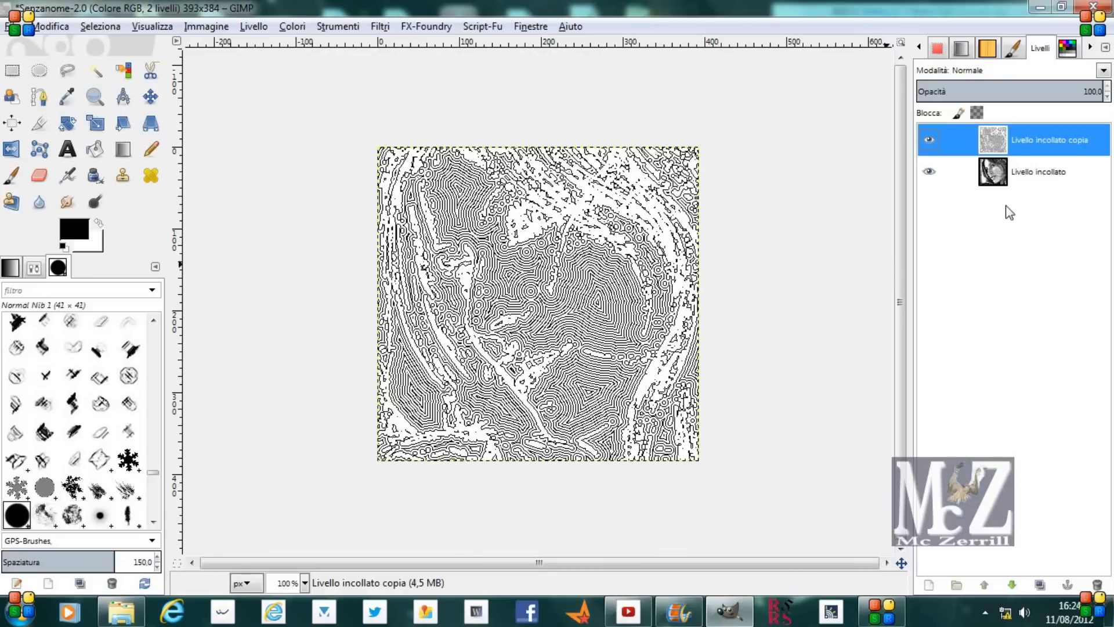
pyautogui.click(1102, 70)
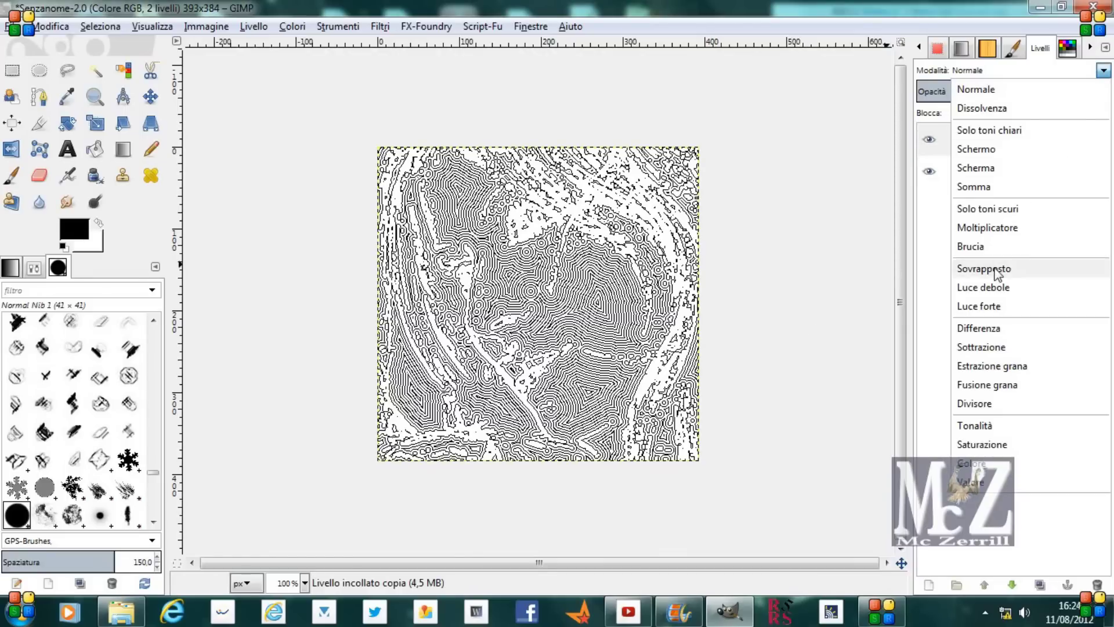
# Set the contour layer to Overlay mode, hide it, and select the lower portrait layer
pyautogui.click(995, 269)
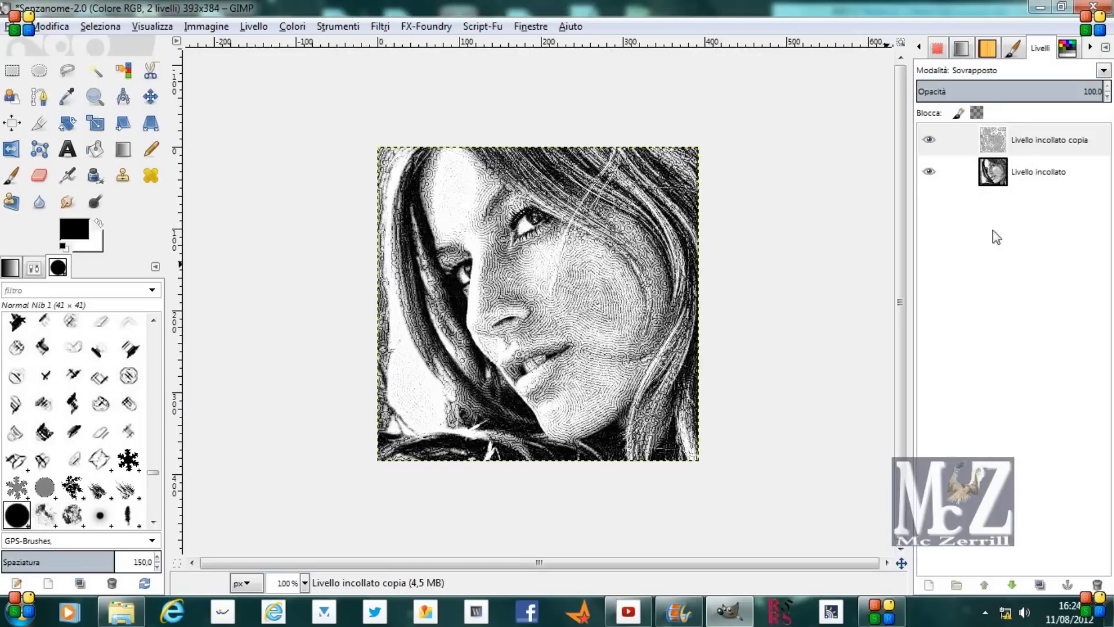
pyautogui.click(930, 142)
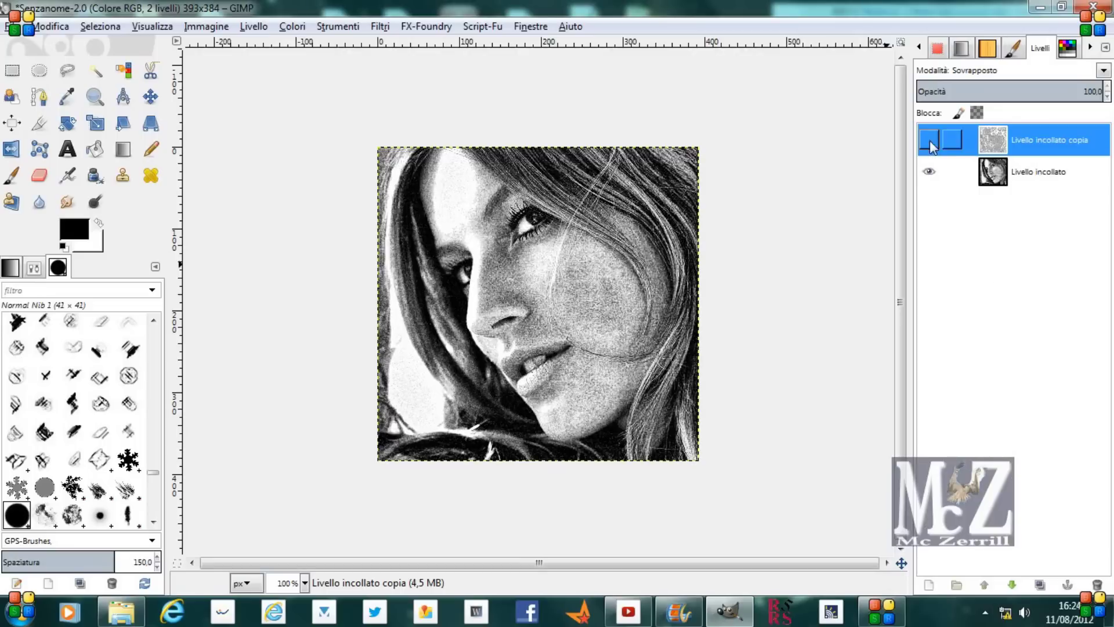
pyautogui.click(1029, 170)
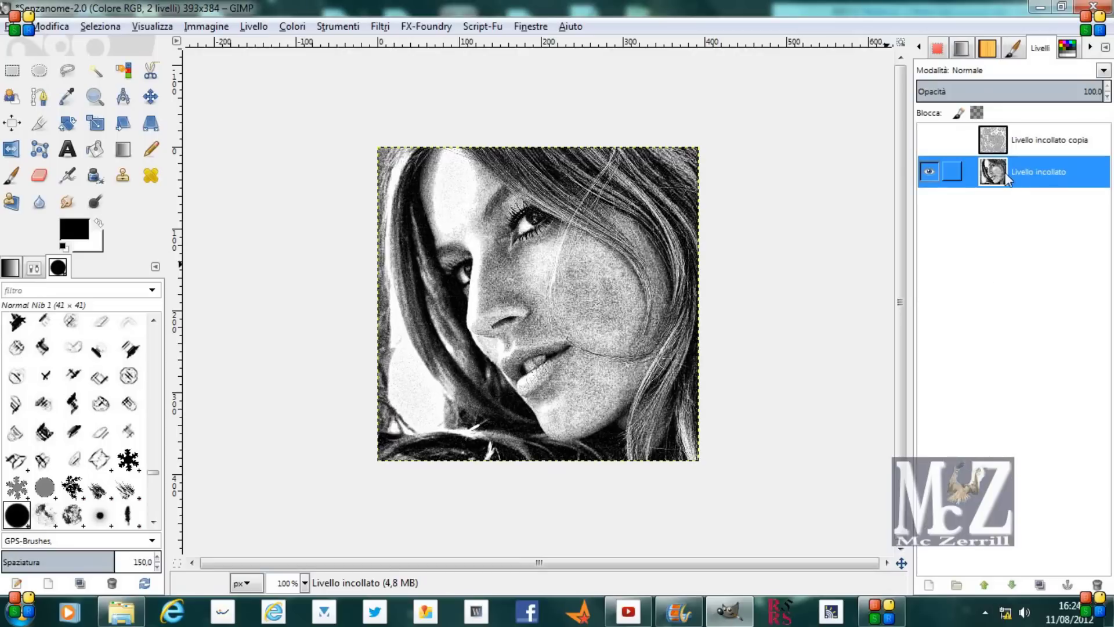
# Colorize the lower portrait reddish with hue 6 and saturation 60
pyautogui.click(293, 26)
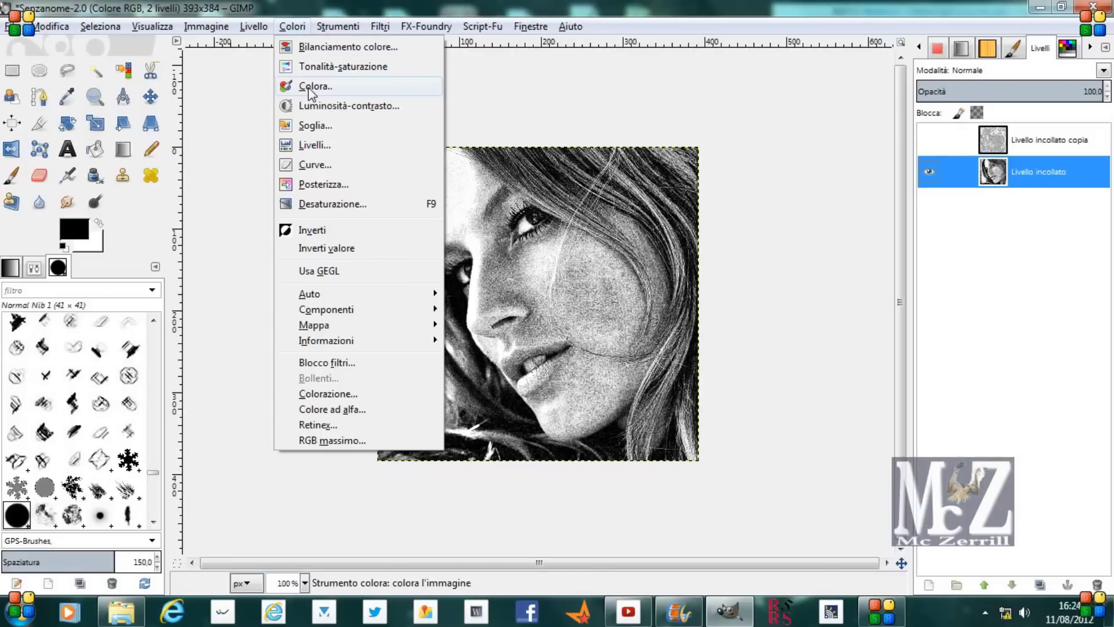
pyautogui.click(340, 87)
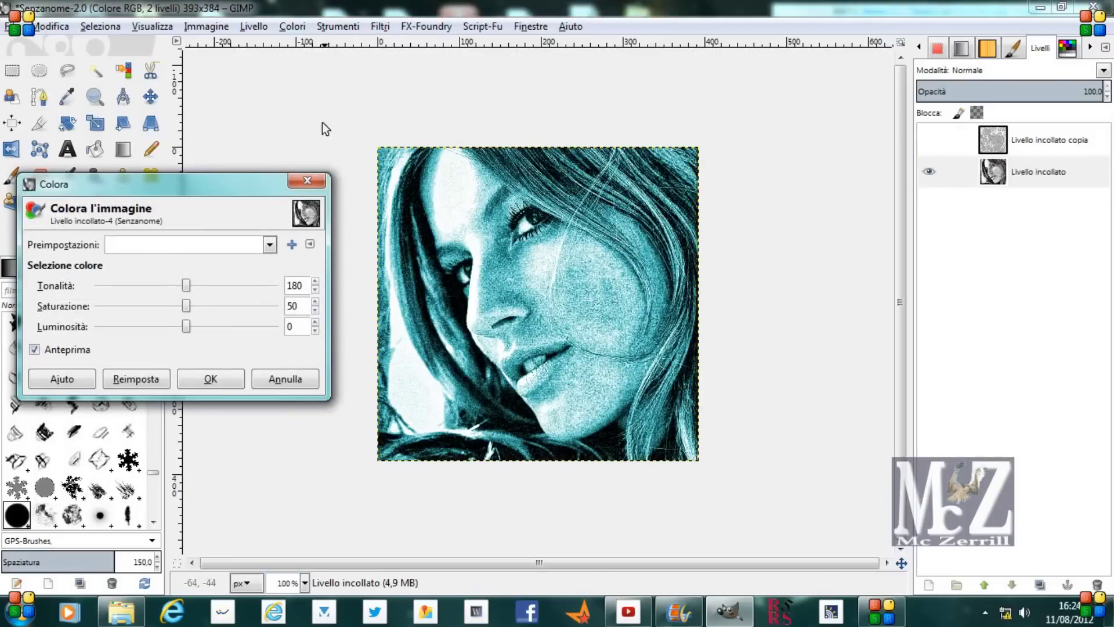
pyautogui.moveTo(306, 285); pyautogui.dragTo(279, 285)
pyautogui.write('6')
pyautogui.press('Tab')
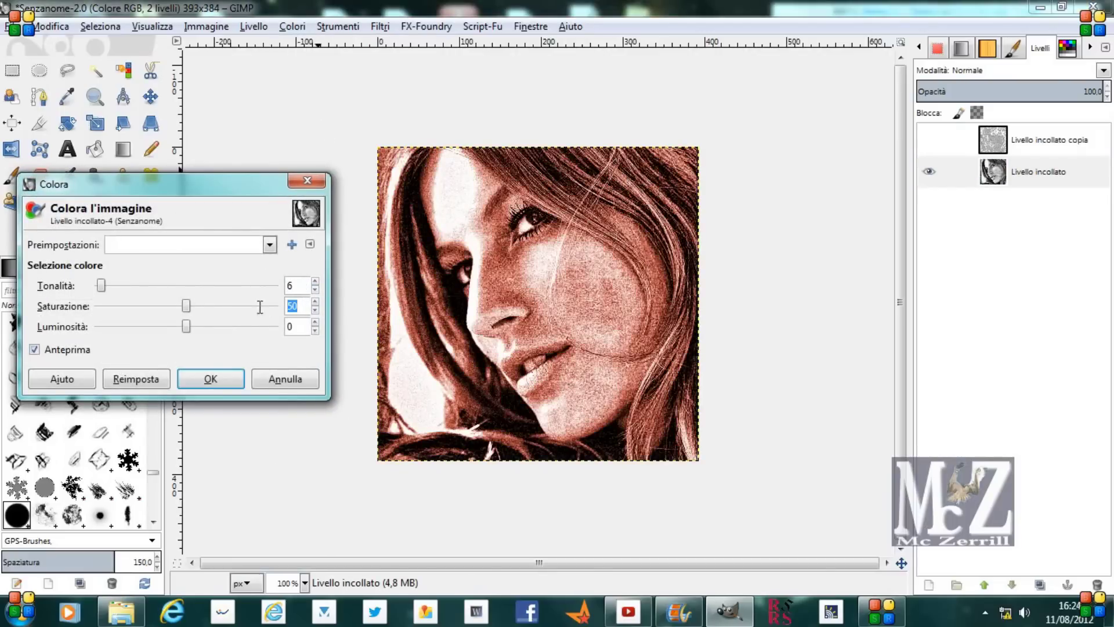
pyautogui.write('60')
pyautogui.click(222, 380)
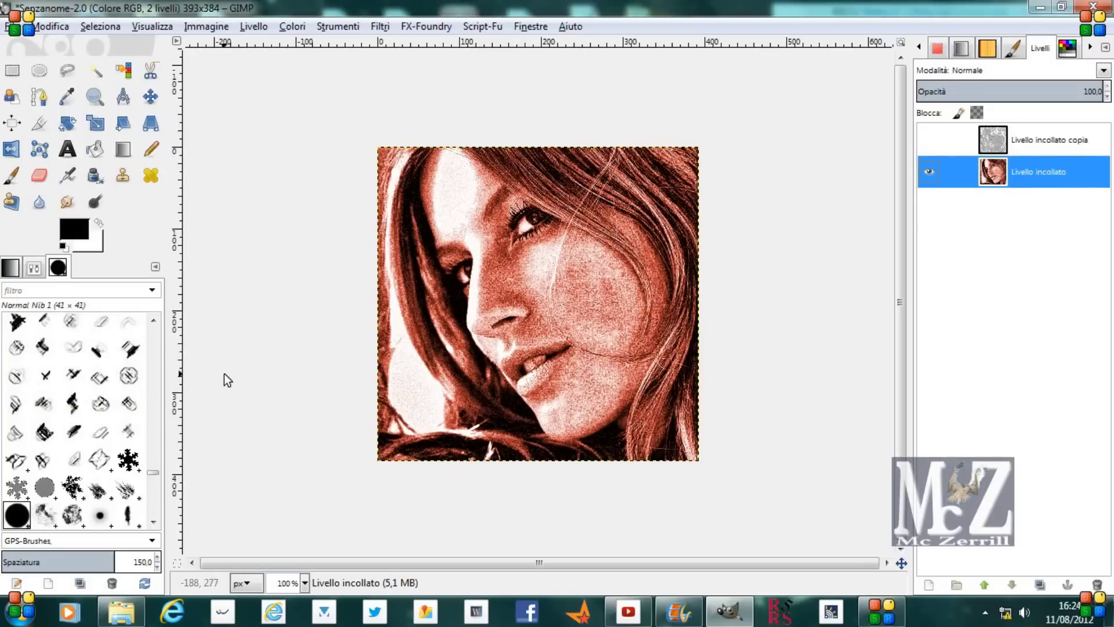
# Show the contour layer again and add a horizontal guide at 384 px, the image's bottom edge
pyautogui.click(928, 139)
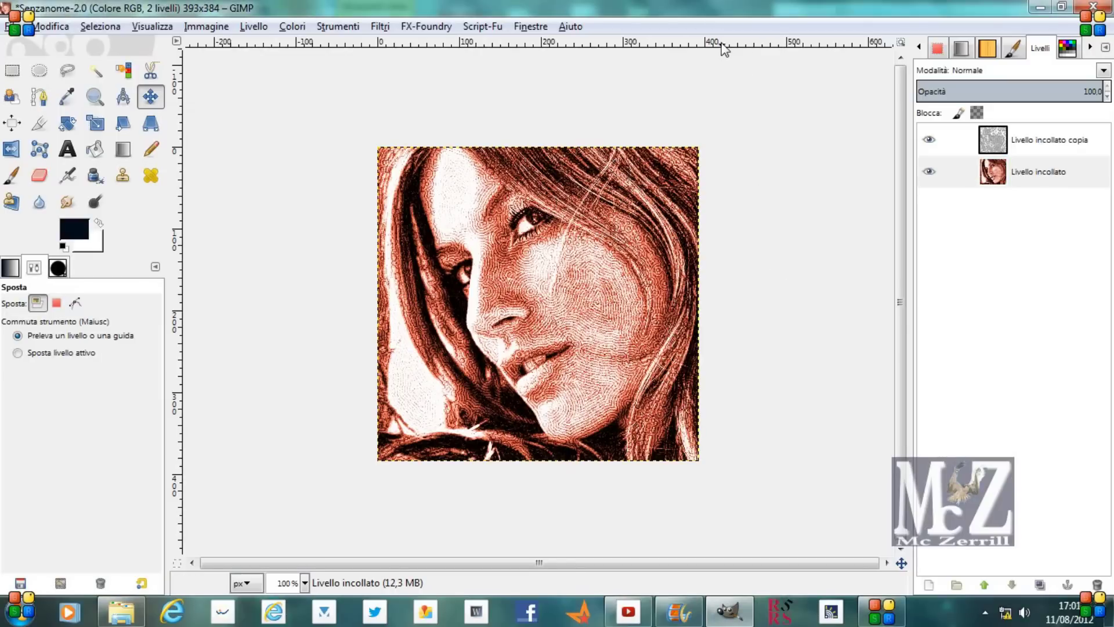
pyautogui.moveTo(722, 45); pyautogui.dragTo(695, 461)
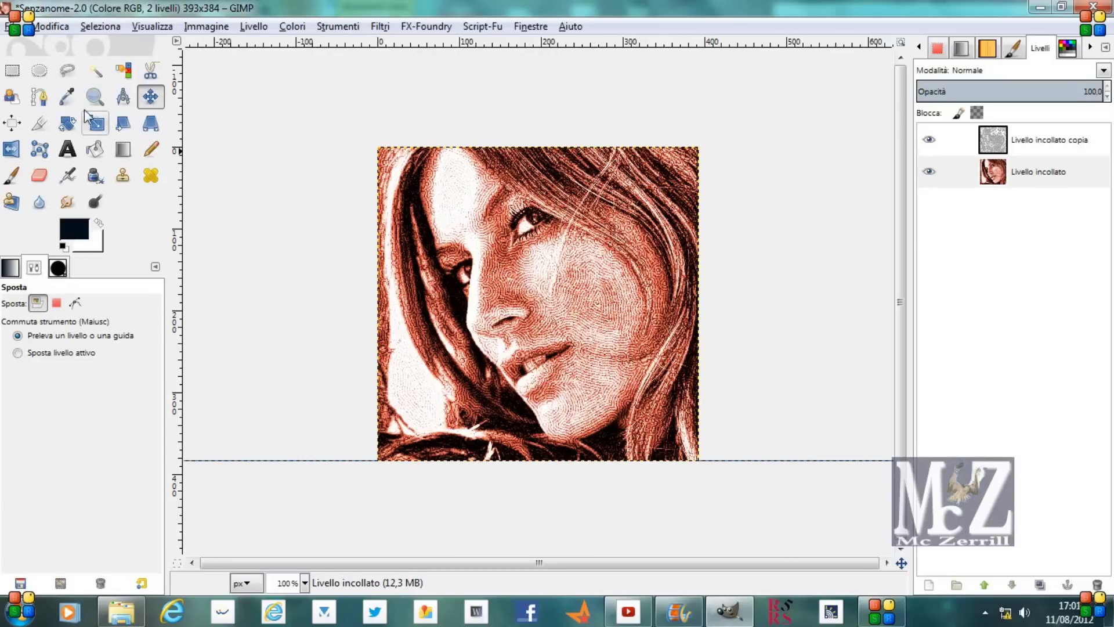
# Set the foreground colour to reddish-brown 9b3226
pyautogui.click(13, 71)
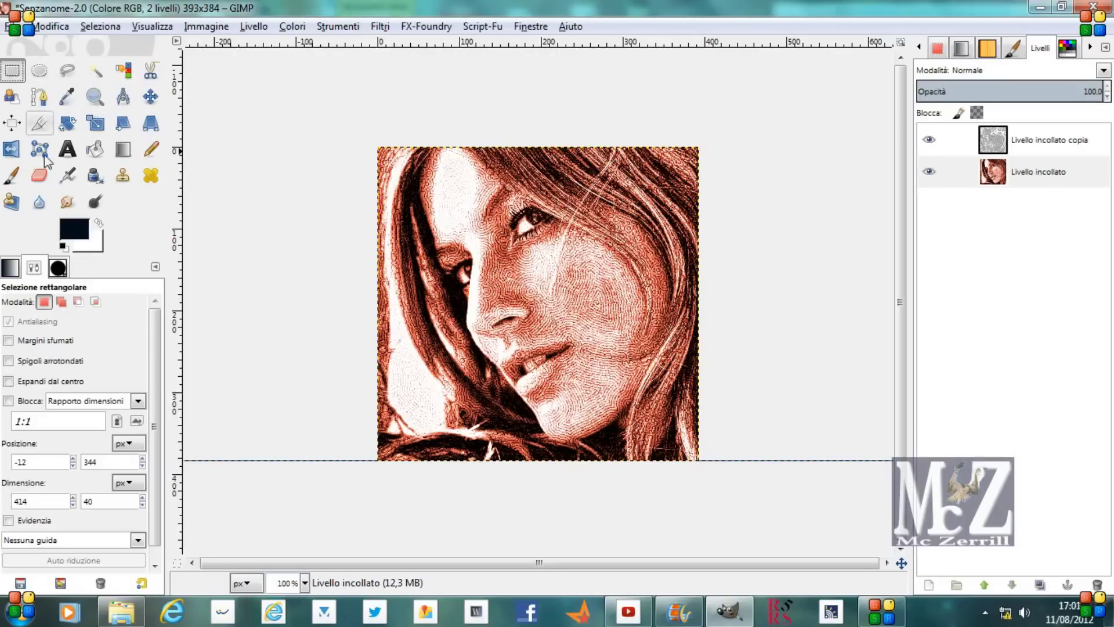
pyautogui.click(80, 240)
pyautogui.click(383, 304)
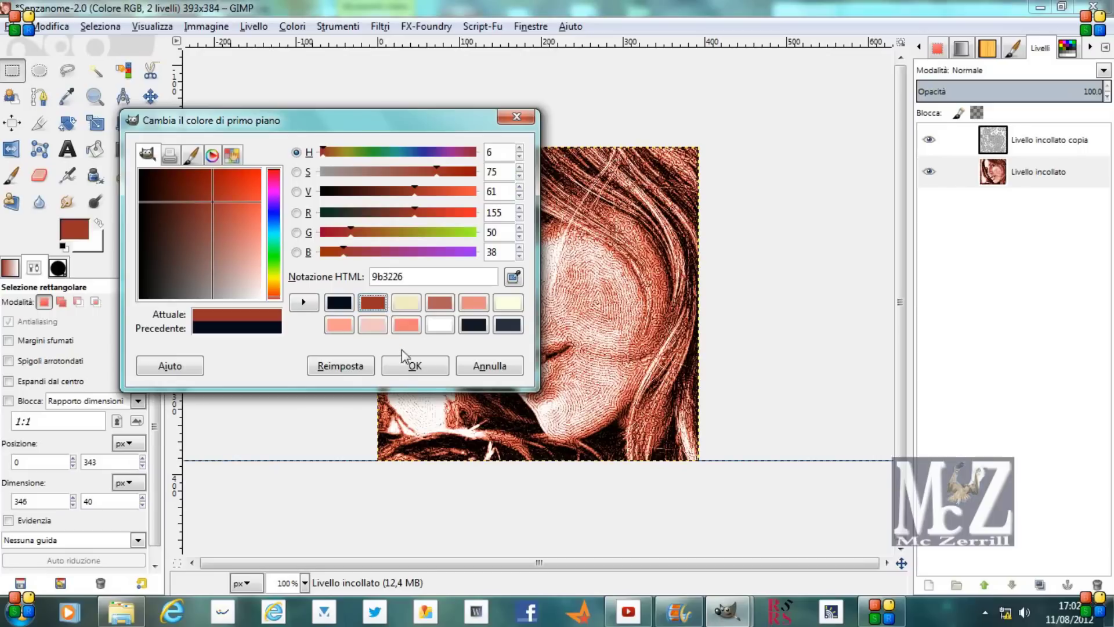
pyautogui.click(412, 365)
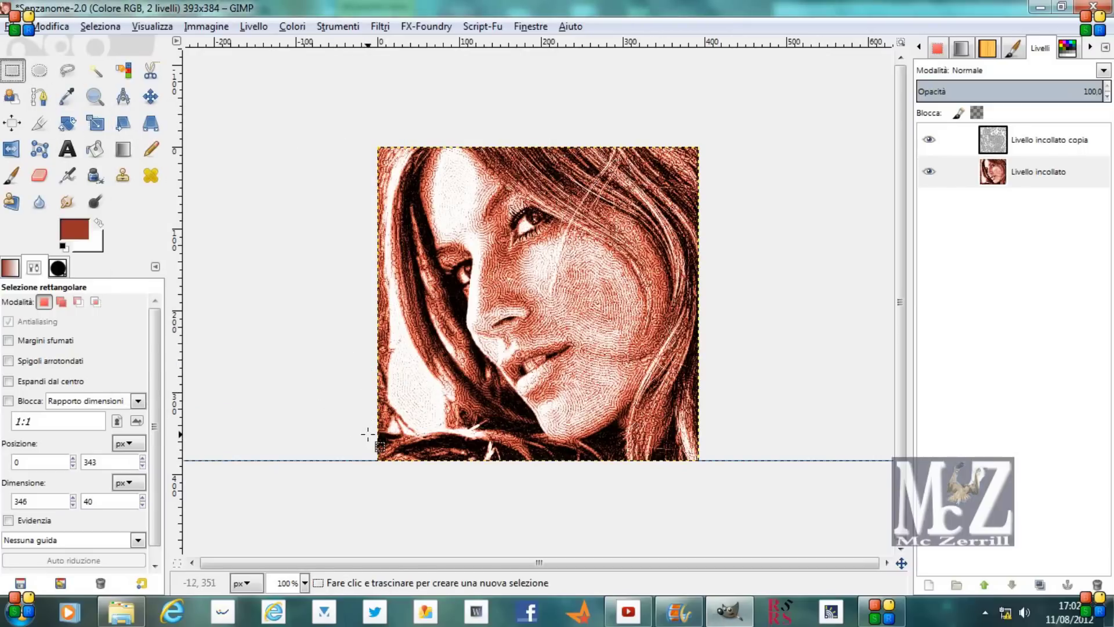
# Select a 40-pixel-high strip along the portrait's bottom edge
pyautogui.moveTo(368, 433); pyautogui.dragTo(659, 460)
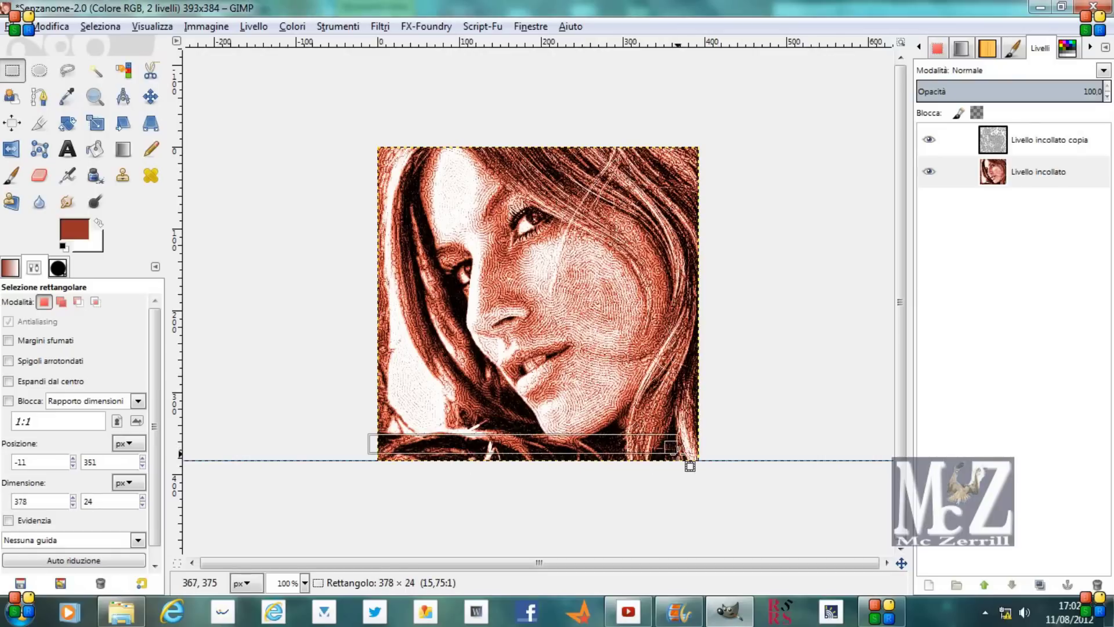
pyautogui.moveTo(659, 459); pyautogui.dragTo(659, 460)
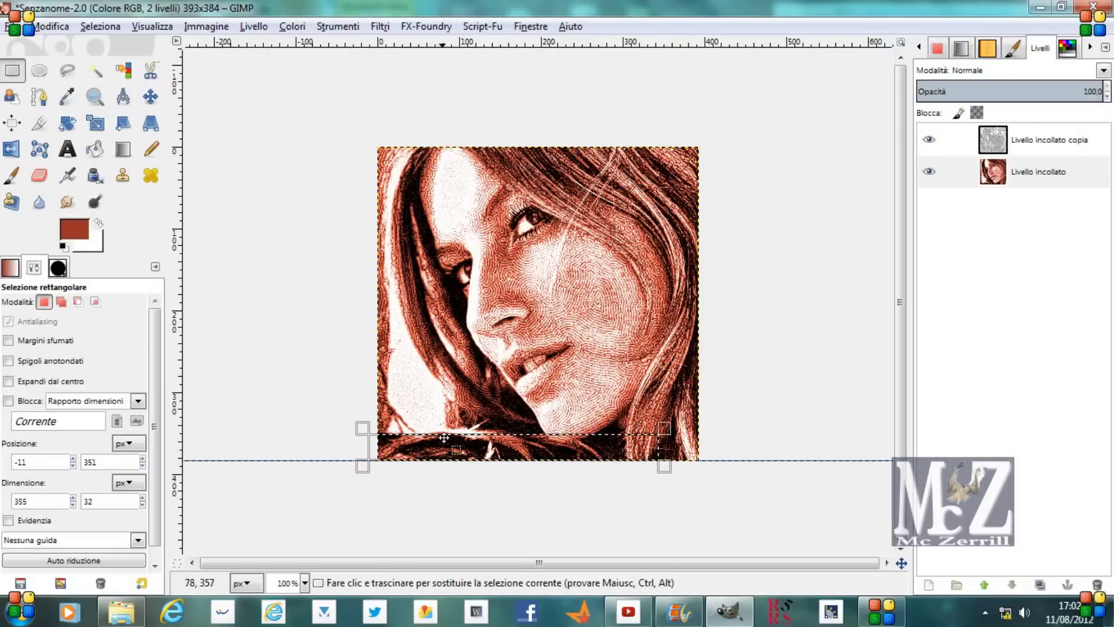
pyautogui.moveTo(455, 426); pyautogui.dragTo(456, 421)
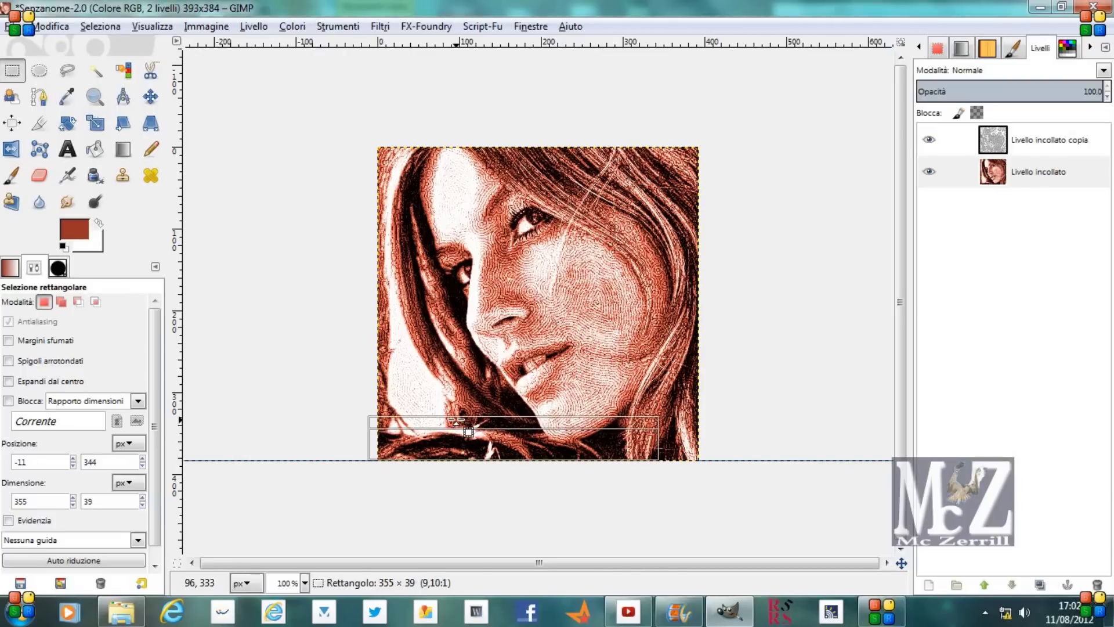
pyautogui.moveTo(456, 420); pyautogui.dragTo(456, 420)
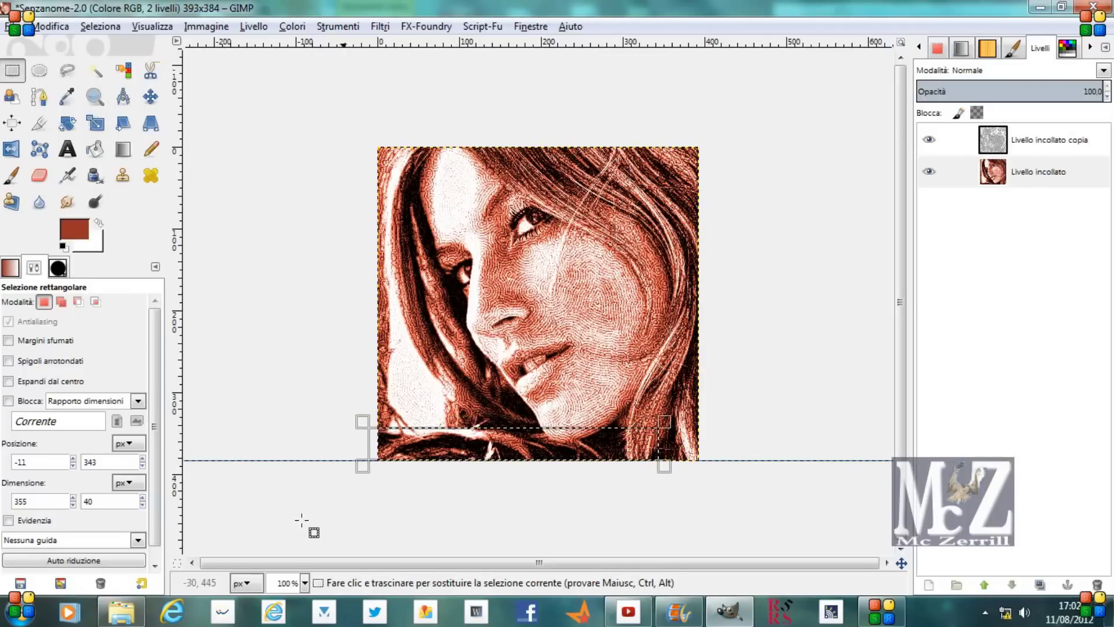
pyautogui.moveTo(104, 502); pyautogui.dragTo(80, 502)
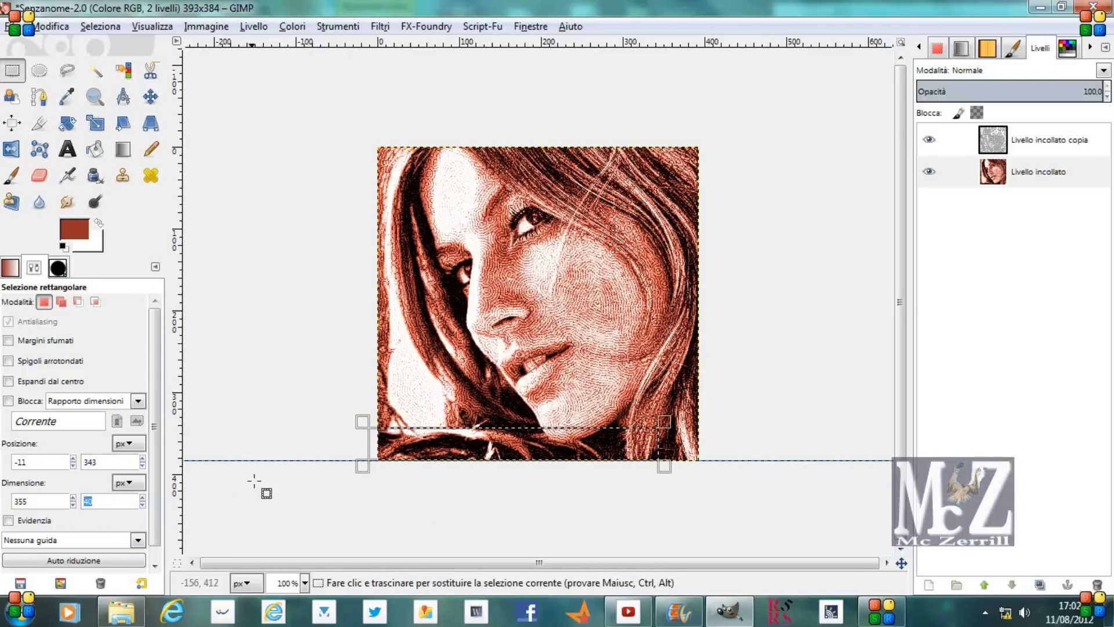
pyautogui.click(93, 151)
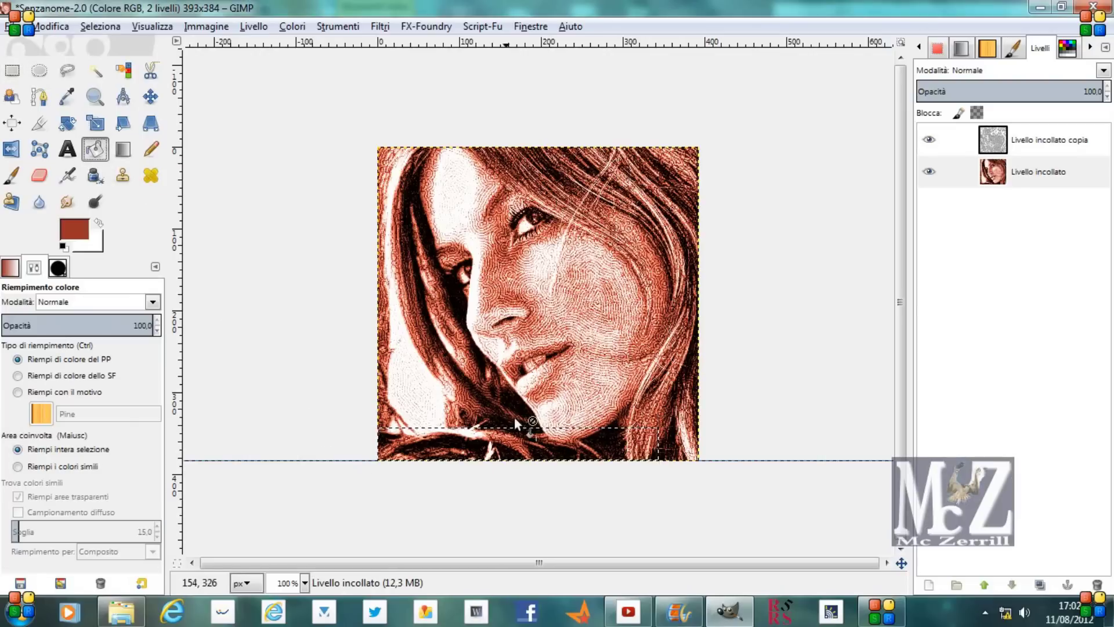
pyautogui.click(928, 585)
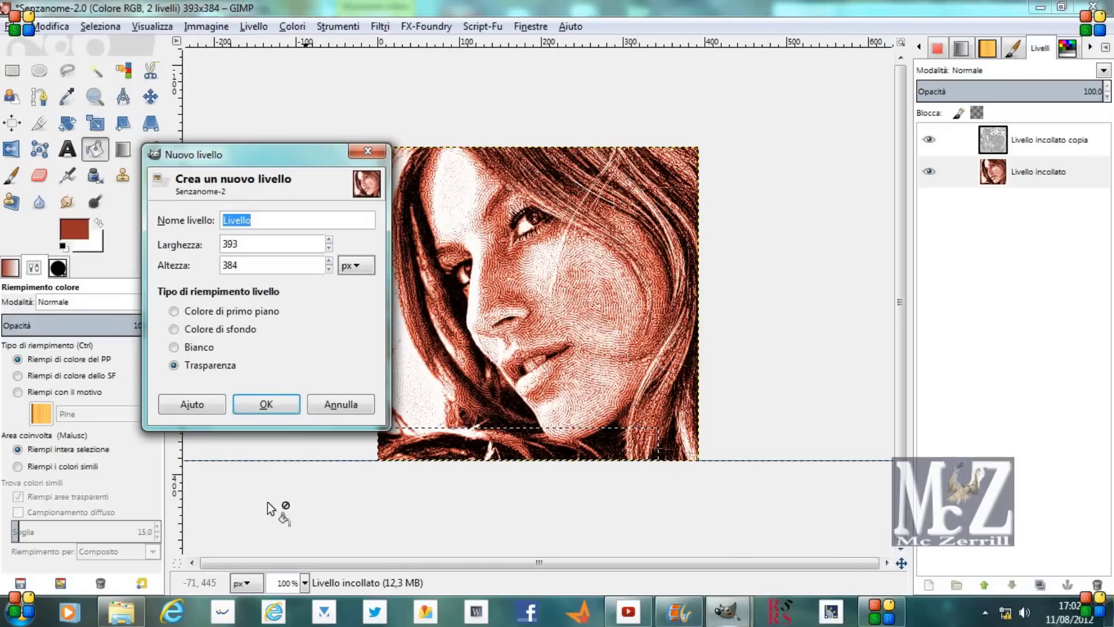
# Add a transparent layer at the top of the stack and fill the bottom strip reddish-brown
pyautogui.click(265, 404)
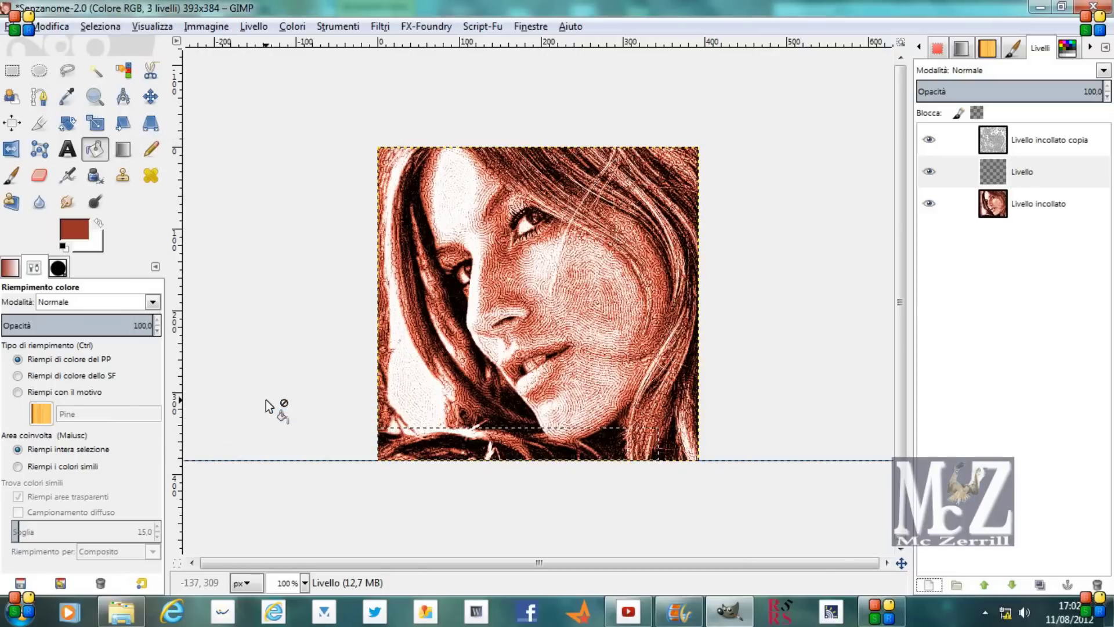
pyautogui.click(984, 585)
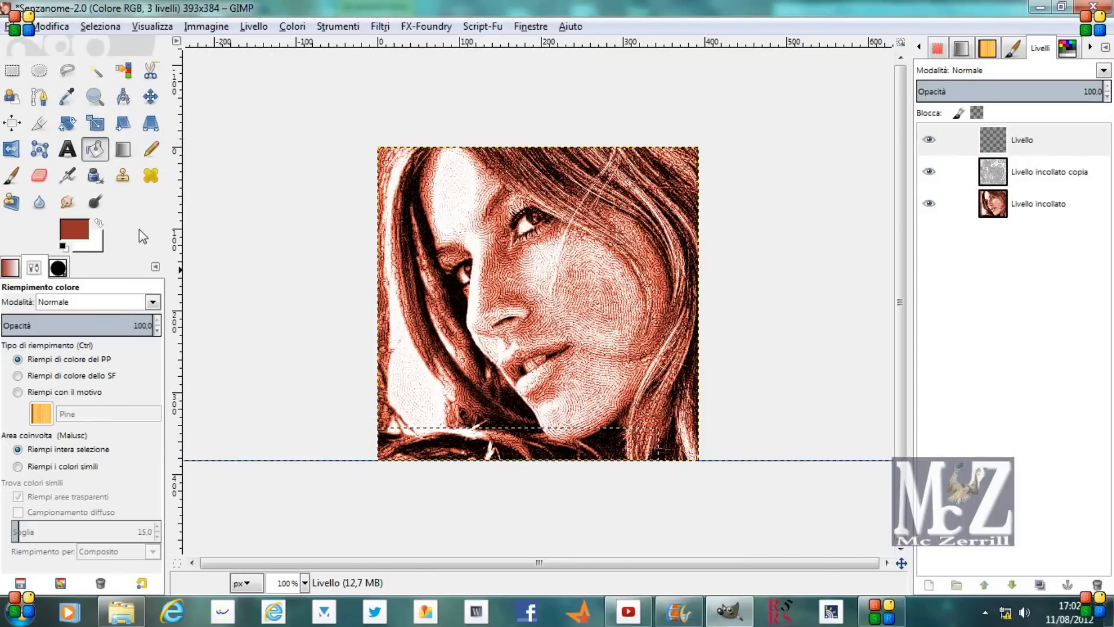
pyautogui.click(435, 440)
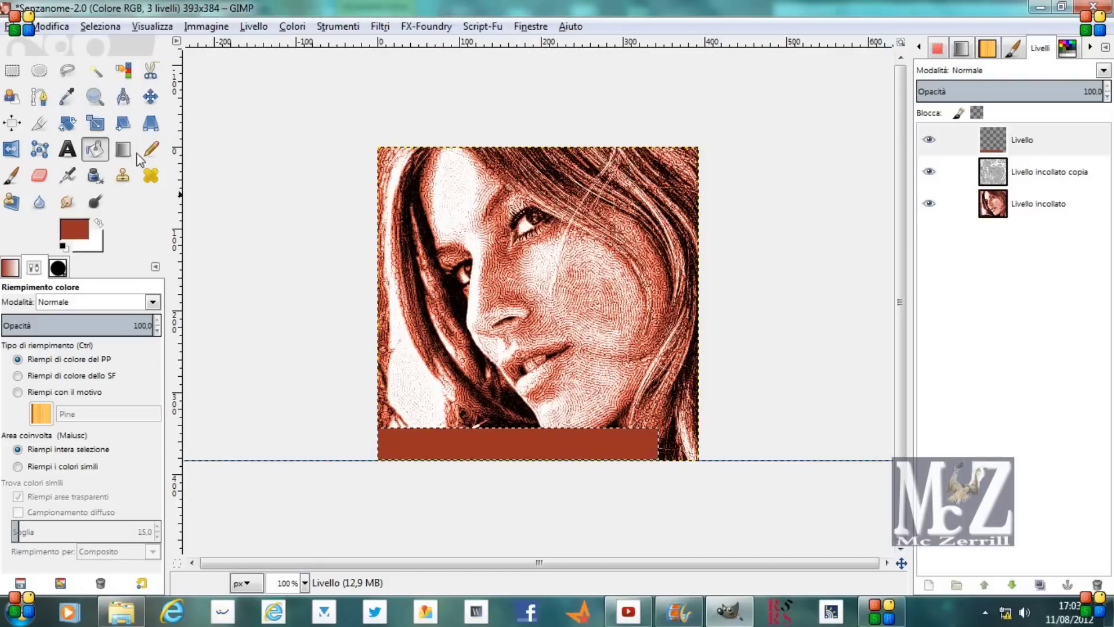
pyautogui.click(12, 70)
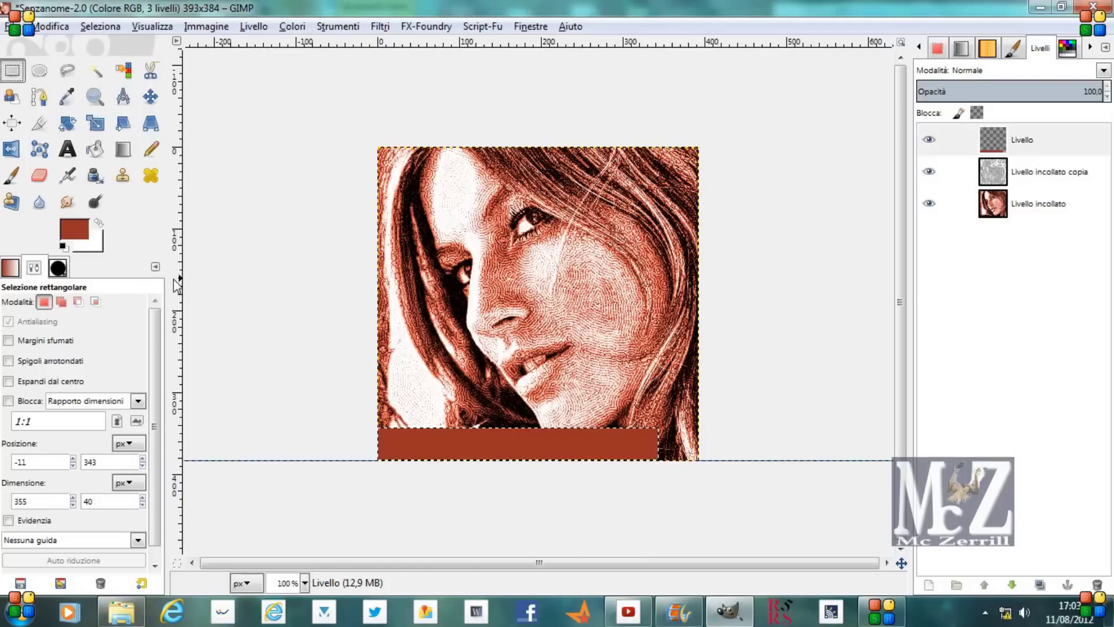
# Add a vertical guide at the image's left edge and select a 40×288 strip along it
pyautogui.moveTo(175, 281); pyautogui.dragTo(377, 316)
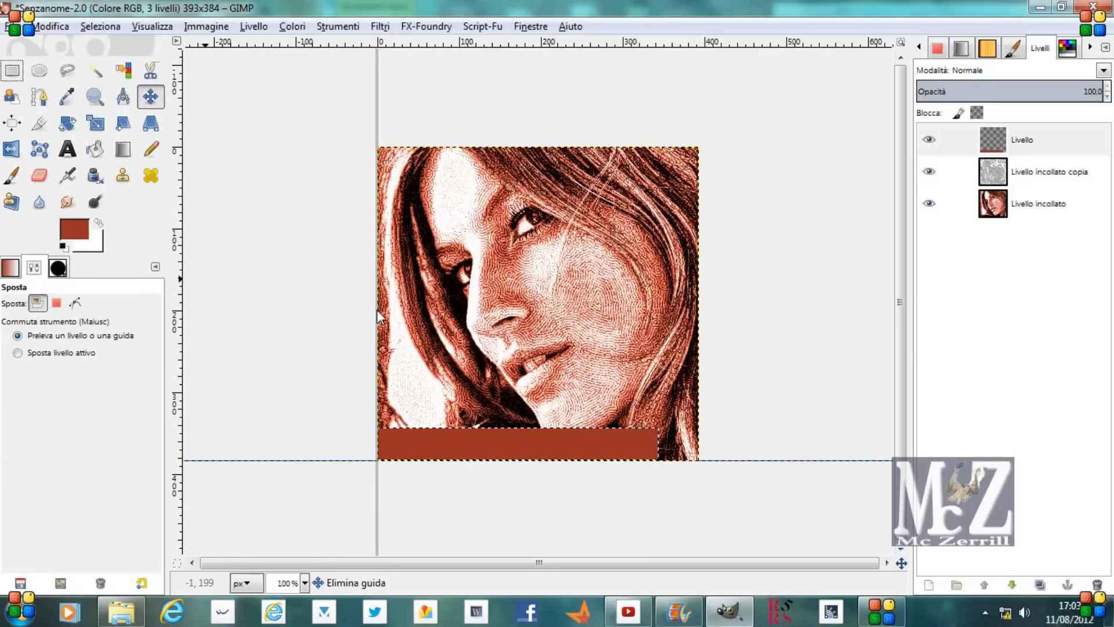
pyautogui.moveTo(378, 311); pyautogui.dragTo(378, 310)
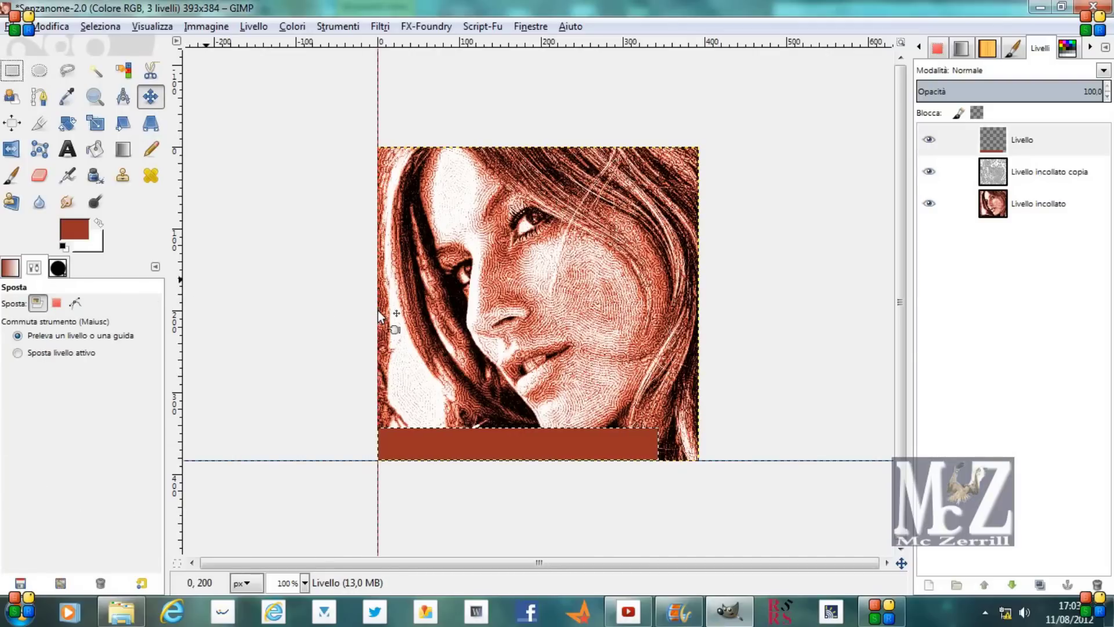
pyautogui.click(14, 72)
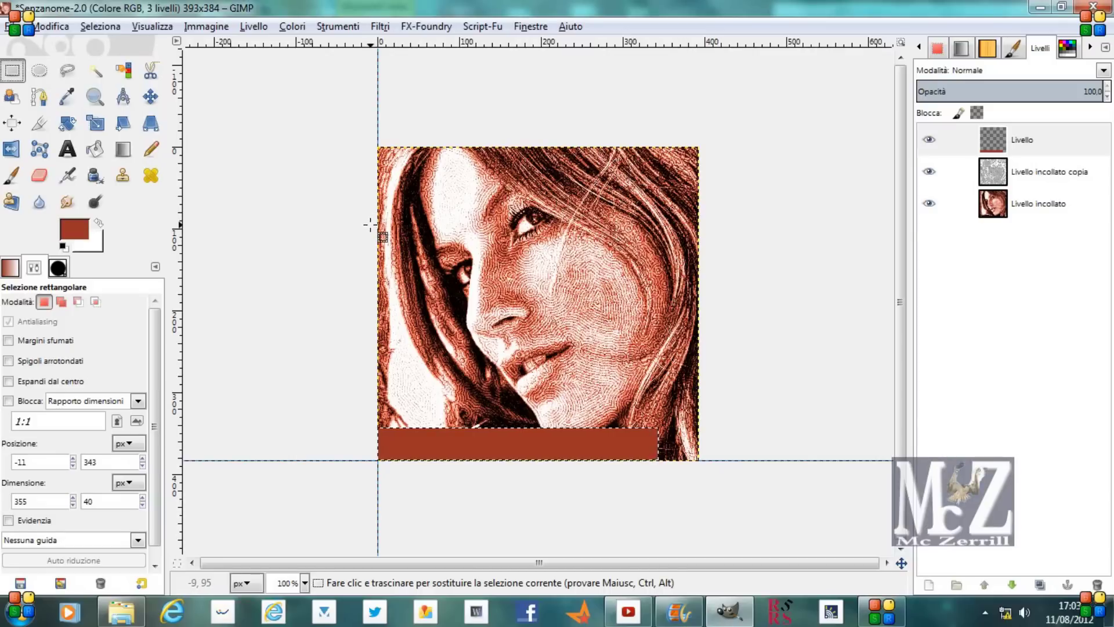
pyautogui.moveTo(370, 225); pyautogui.dragTo(411, 460)
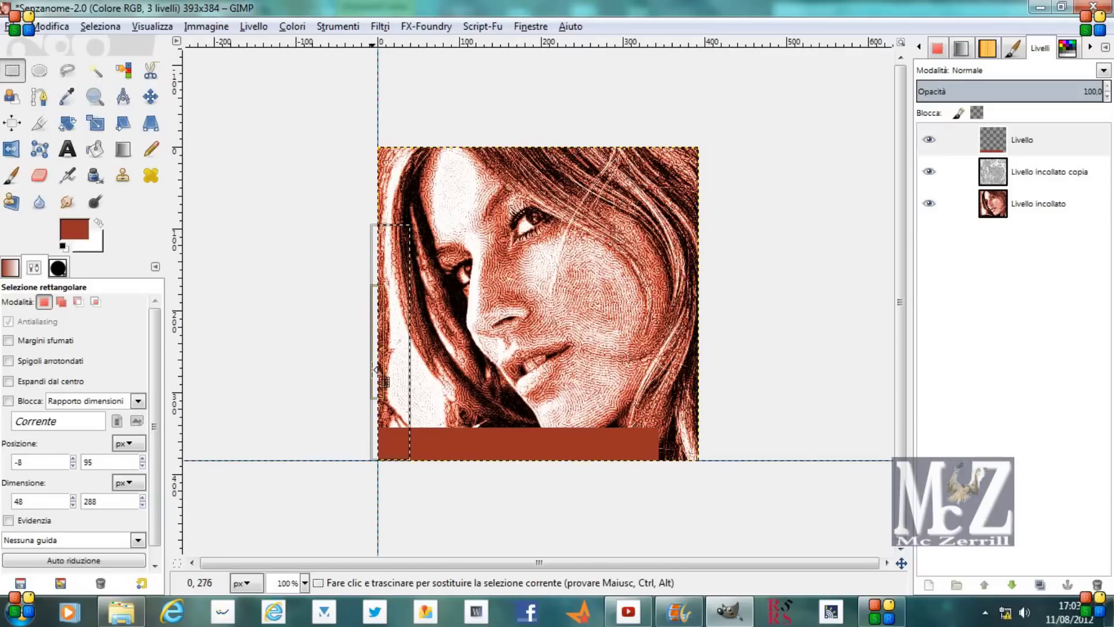
pyautogui.moveTo(380, 365); pyautogui.dragTo(386, 366)
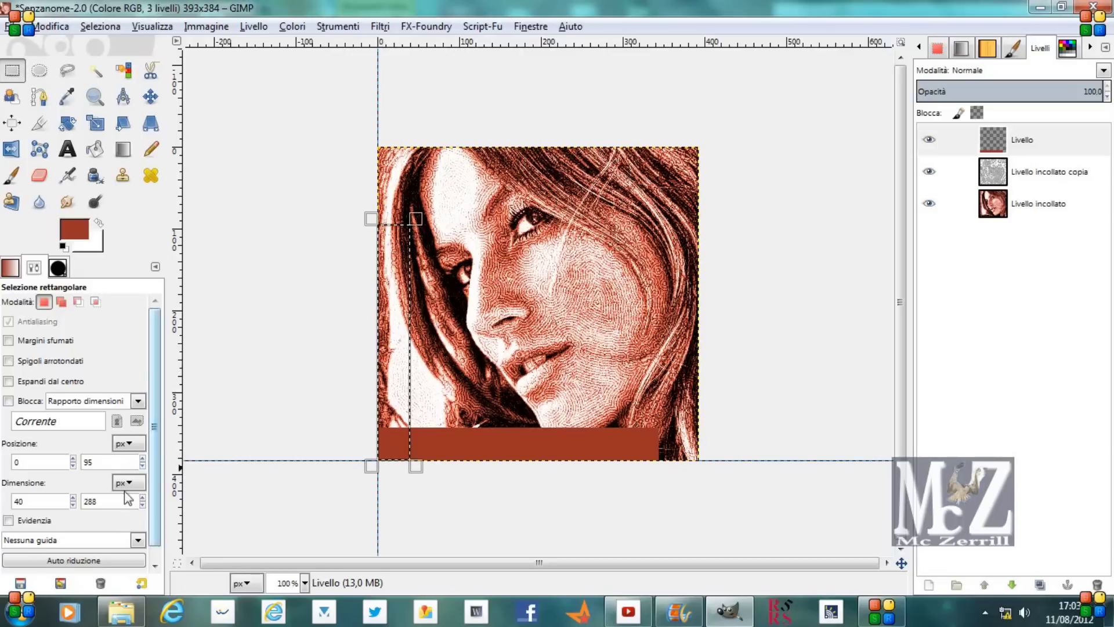
pyautogui.moveTo(26, 501); pyautogui.dragTo(9, 501)
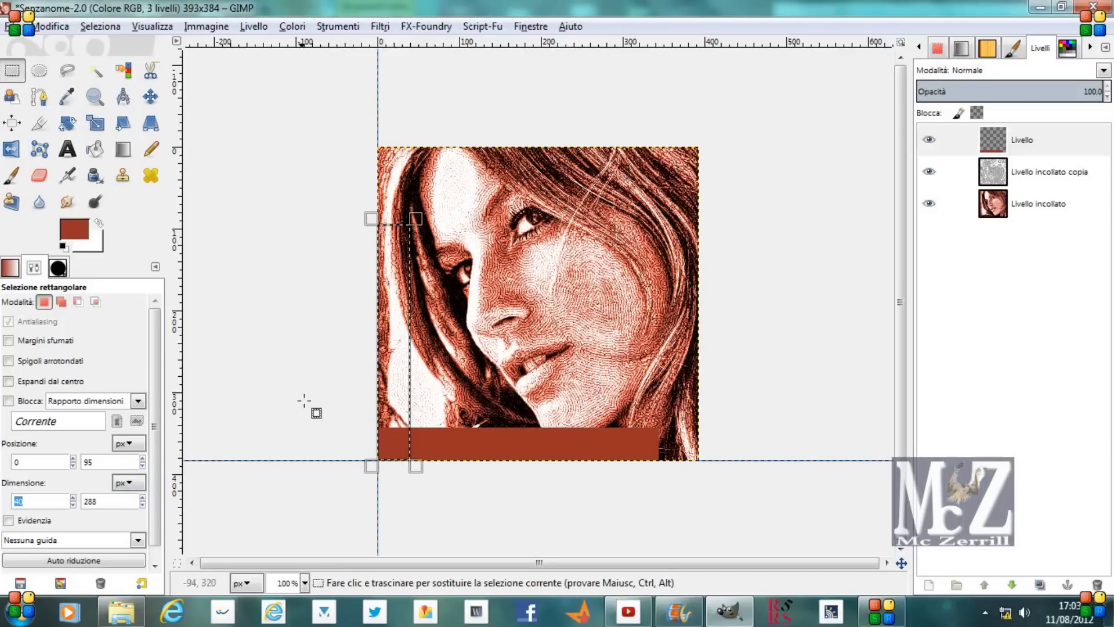
# Fill the left strip reddish-brown and clear the selection
pyautogui.click(95, 149)
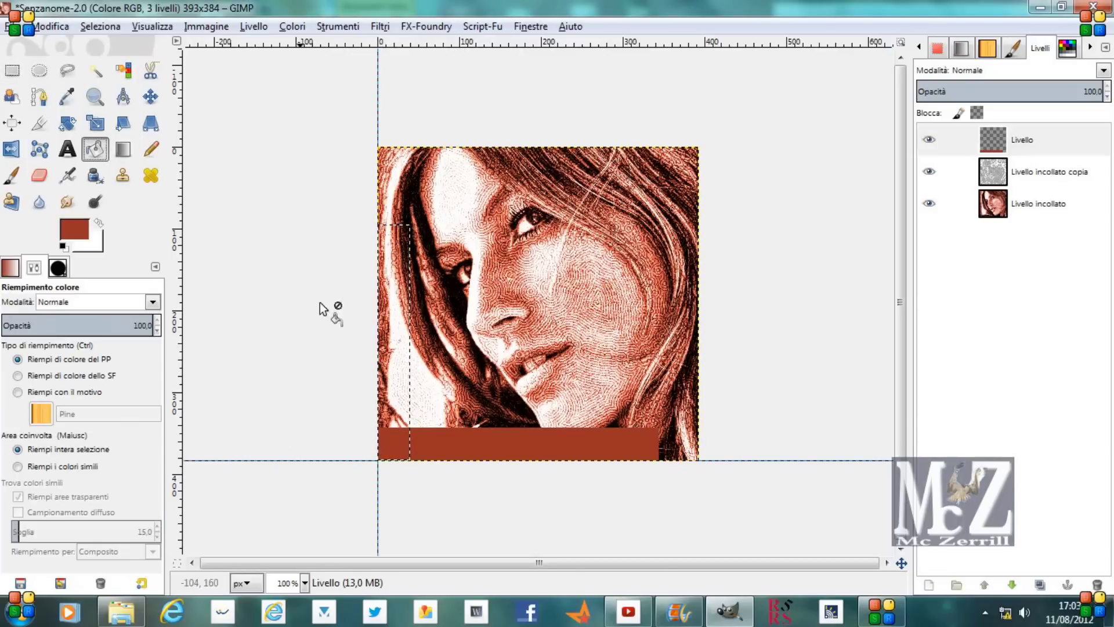
pyautogui.click(399, 325)
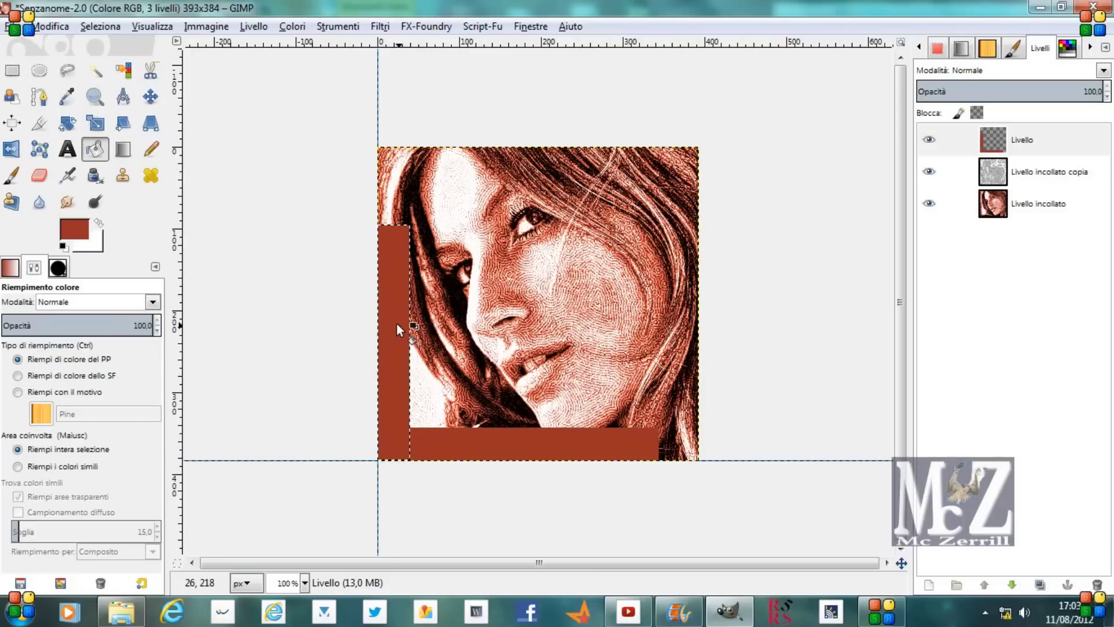
pyautogui.click(150, 97)
pyautogui.click(100, 26)
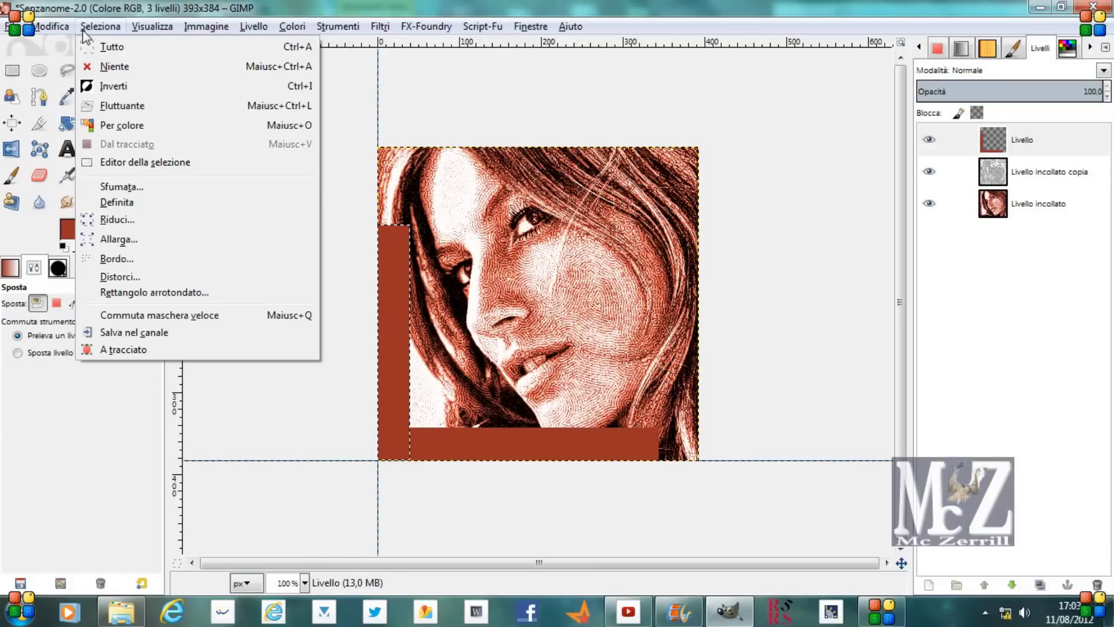
pyautogui.click(107, 65)
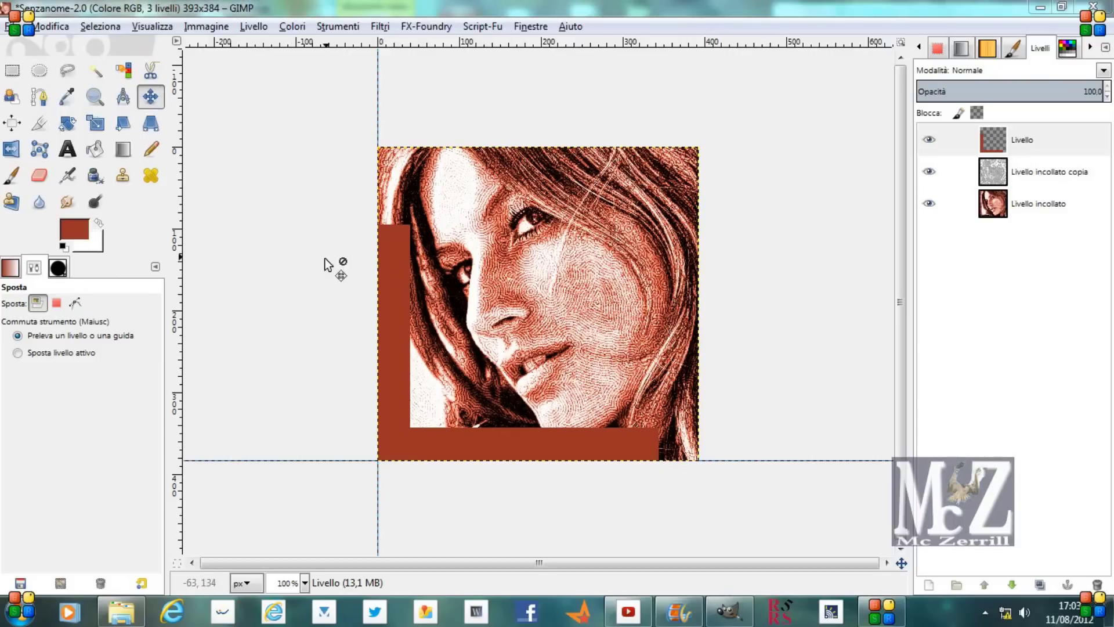
pyautogui.click(68, 150)
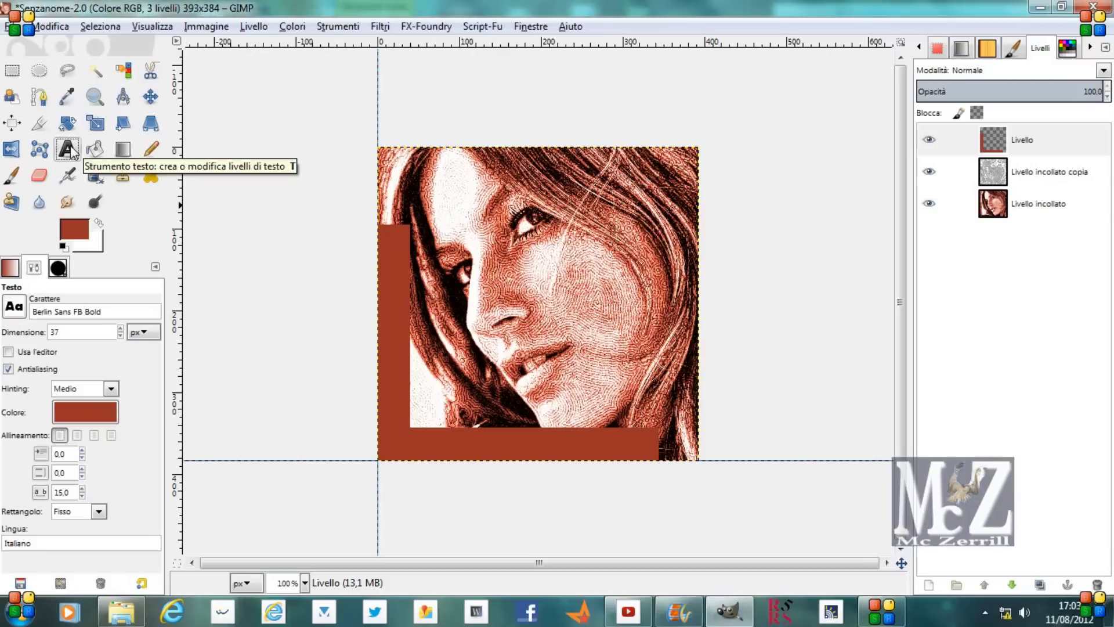
# Create a light beige (f4eec2) text layer with the surname over the bottom band
pyautogui.click(96, 409)
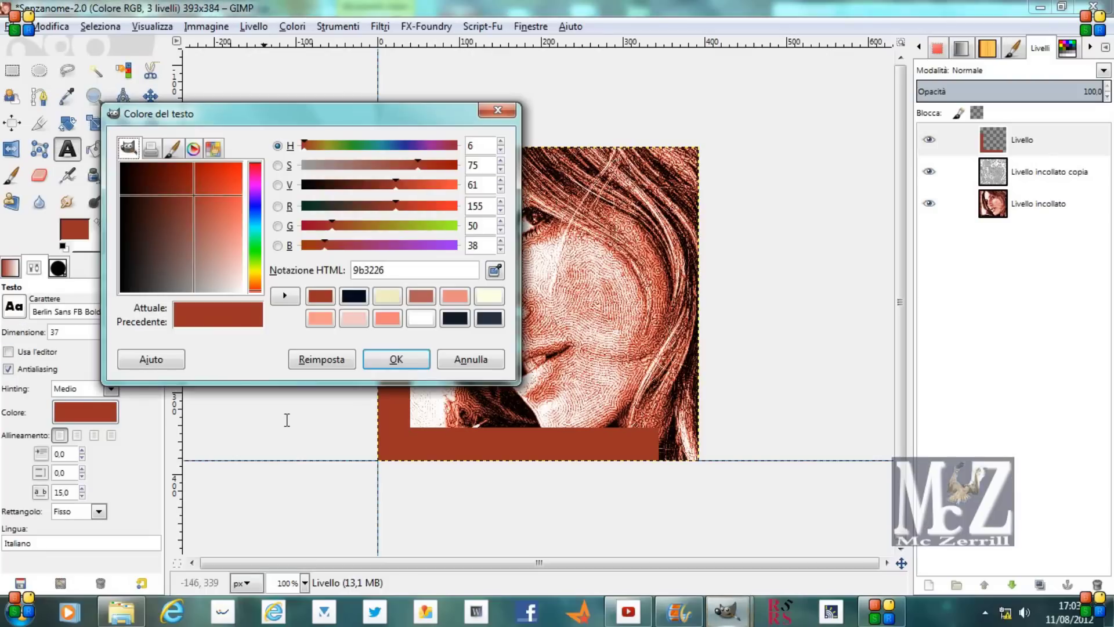
pyautogui.click(386, 297)
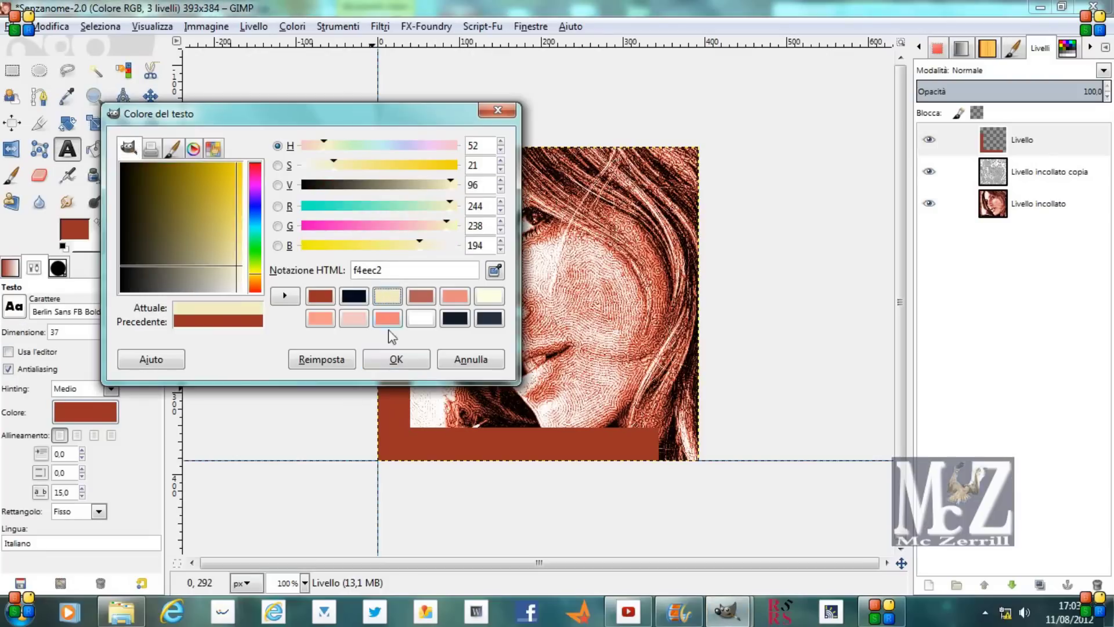
pyautogui.click(396, 361)
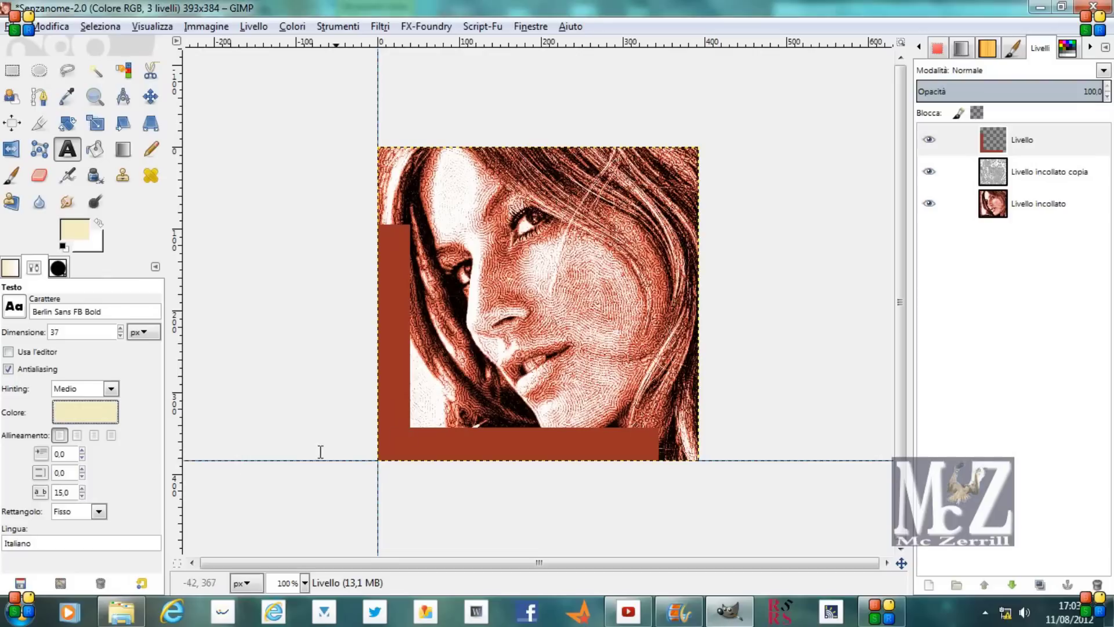
pyautogui.moveTo(71, 492); pyautogui.dragTo(56, 491)
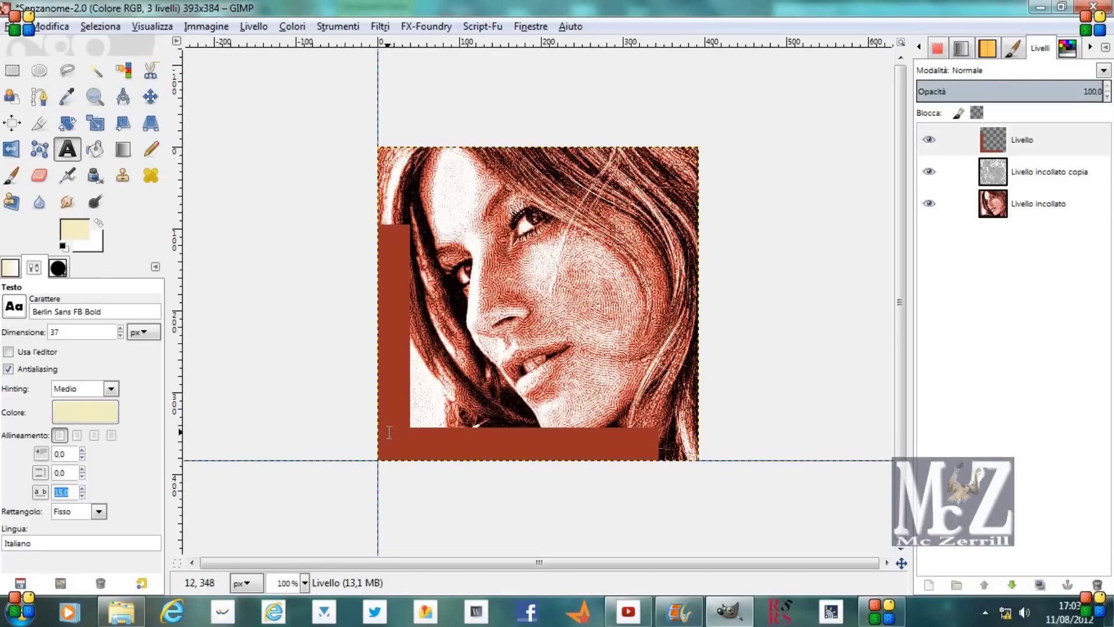
pyautogui.moveTo(389, 432); pyautogui.dragTo(578, 456)
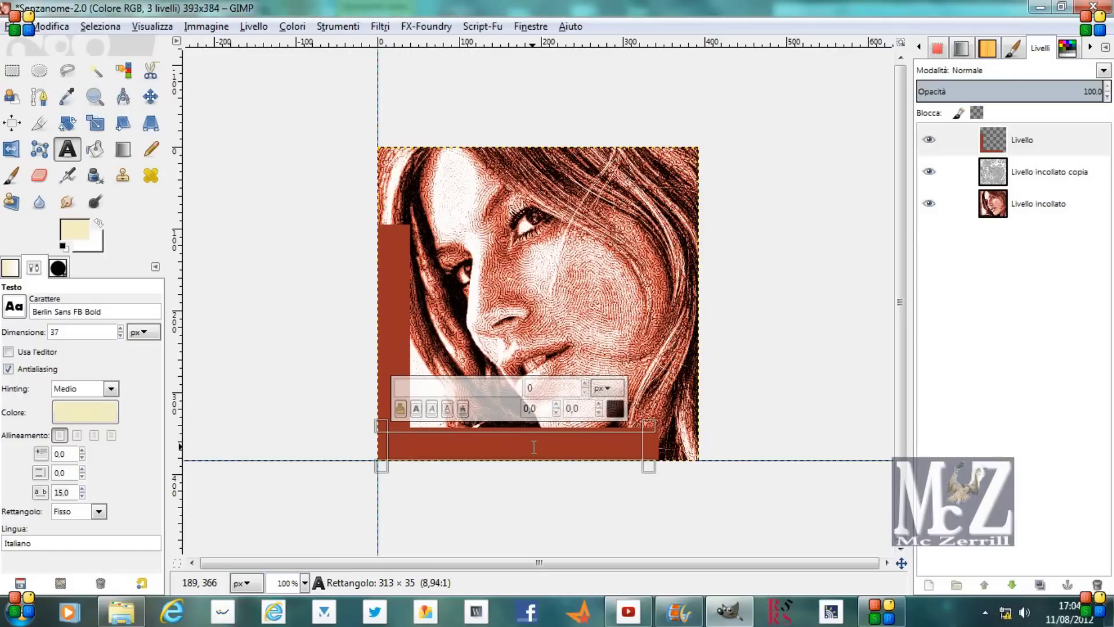
pyautogui.write('Bundchen')
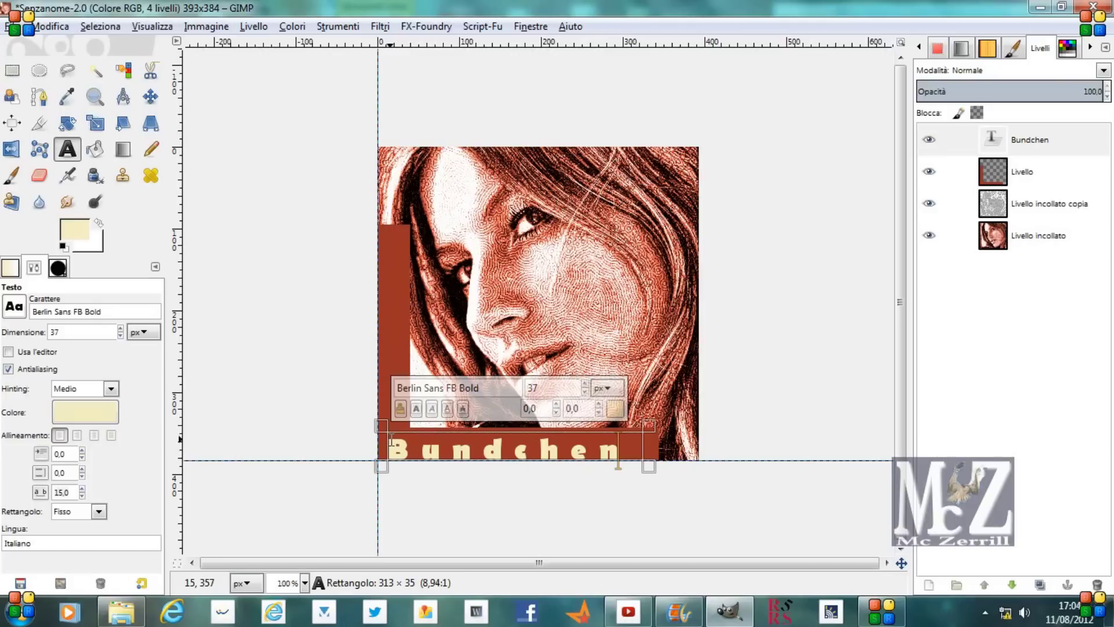
# Nudge the surname text into the red band and remove the horizontal guide
pyautogui.click(152, 97)
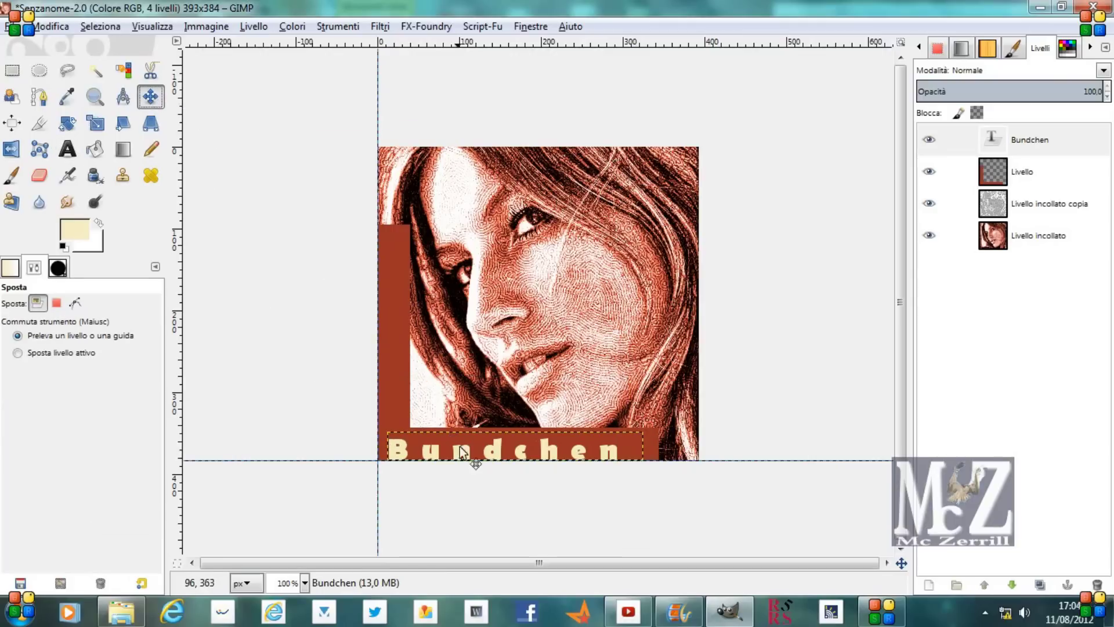
pyautogui.moveTo(496, 450); pyautogui.dragTo(499, 443)
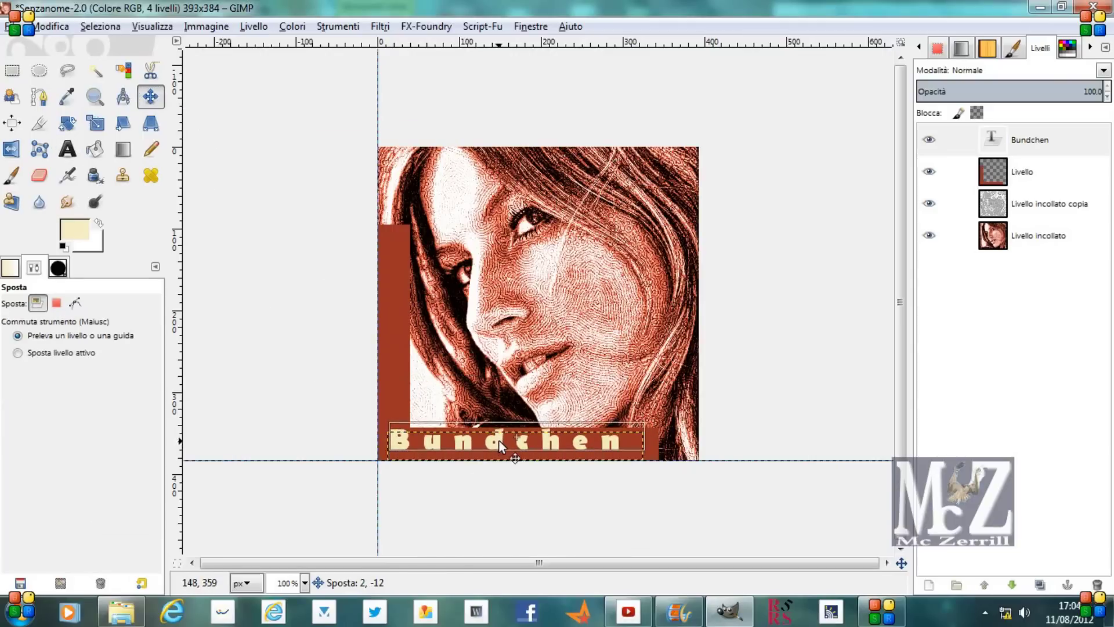
pyautogui.moveTo(739, 461); pyautogui.dragTo(750, 43)
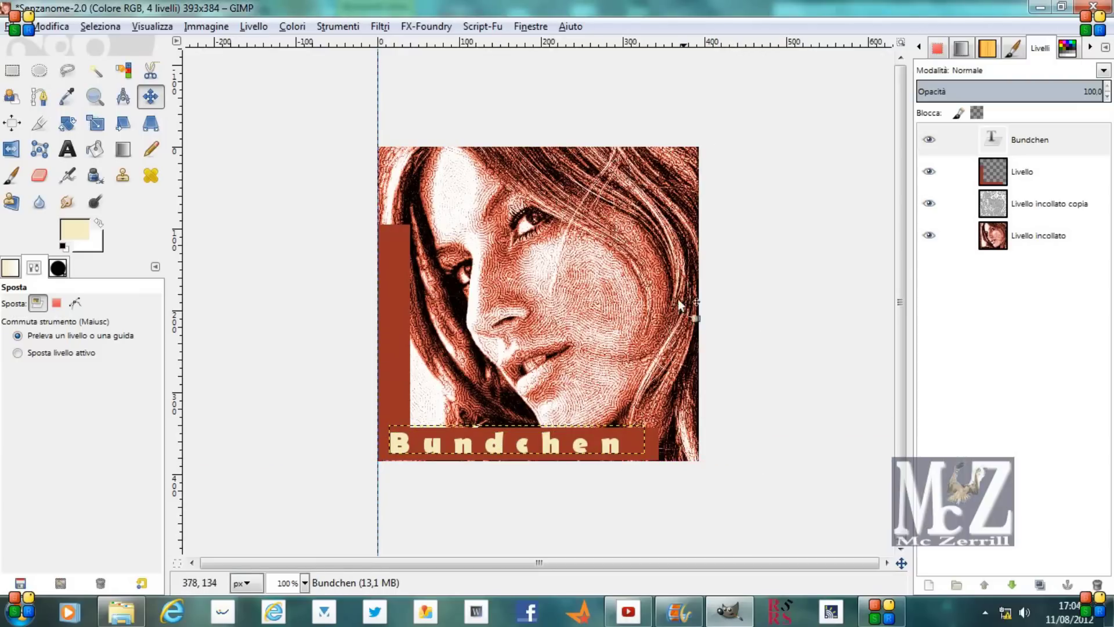
pyautogui.moveTo(555, 447); pyautogui.dragTo(555, 448)
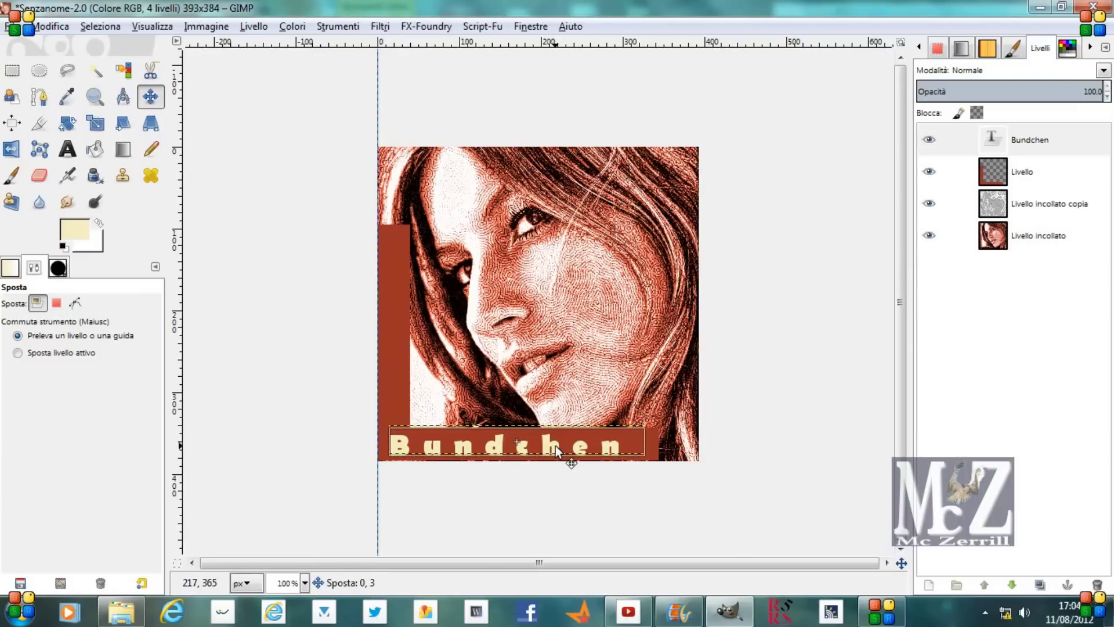
pyautogui.moveTo(555, 450); pyautogui.dragTo(549, 444)
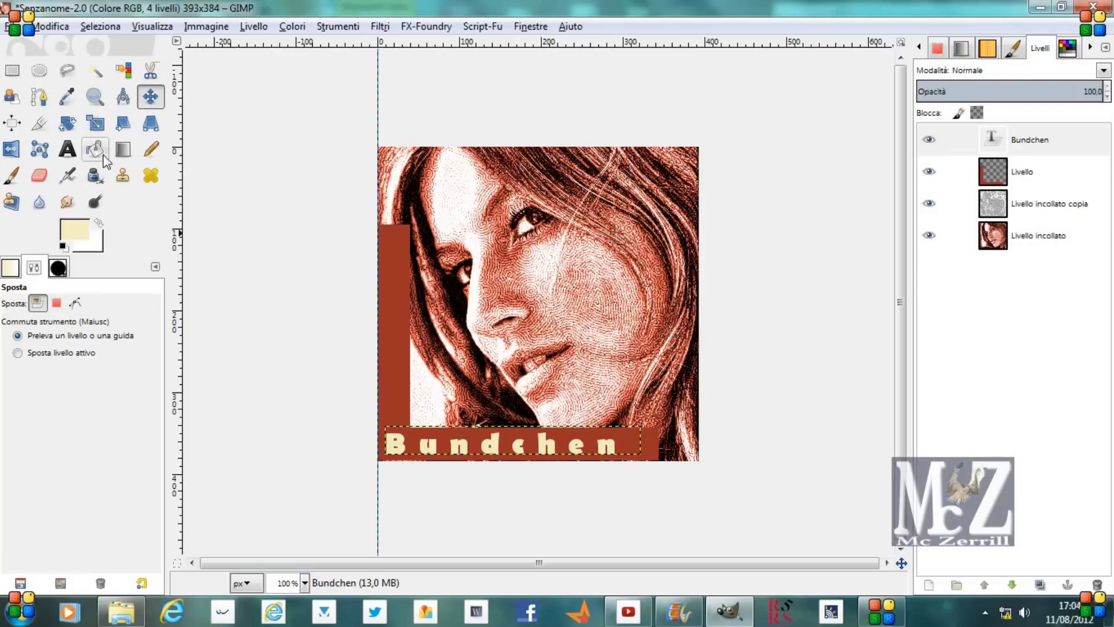
pyautogui.click(67, 149)
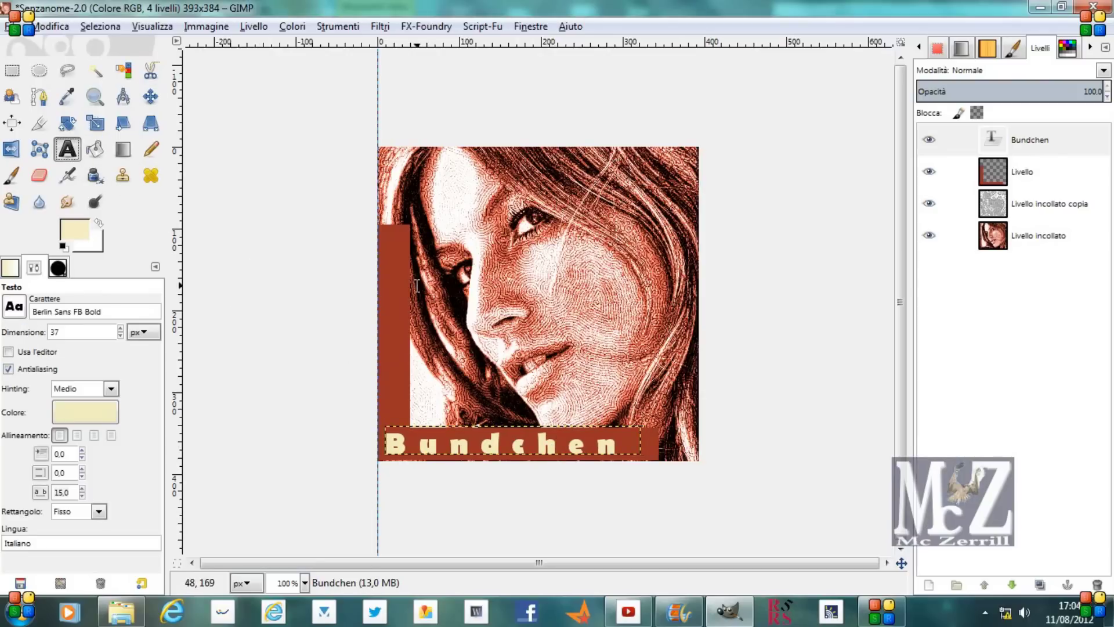
# Type the first name in a new beige text box over the portrait and shorten the box
pyautogui.moveTo(410, 294); pyautogui.dragTo(598, 333)
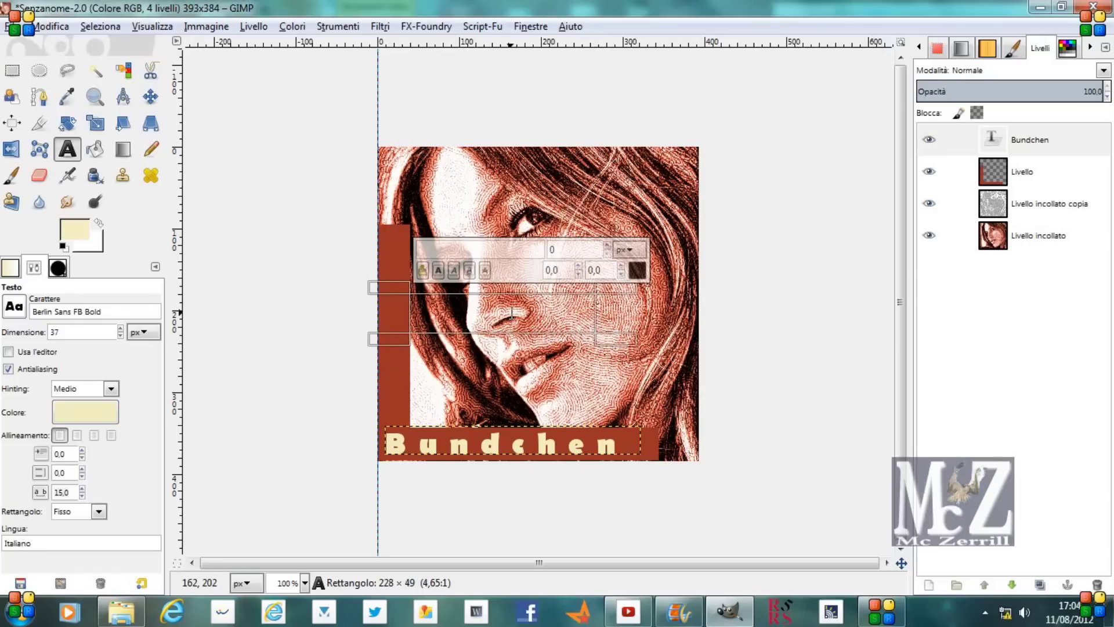
pyautogui.write('Gisele')
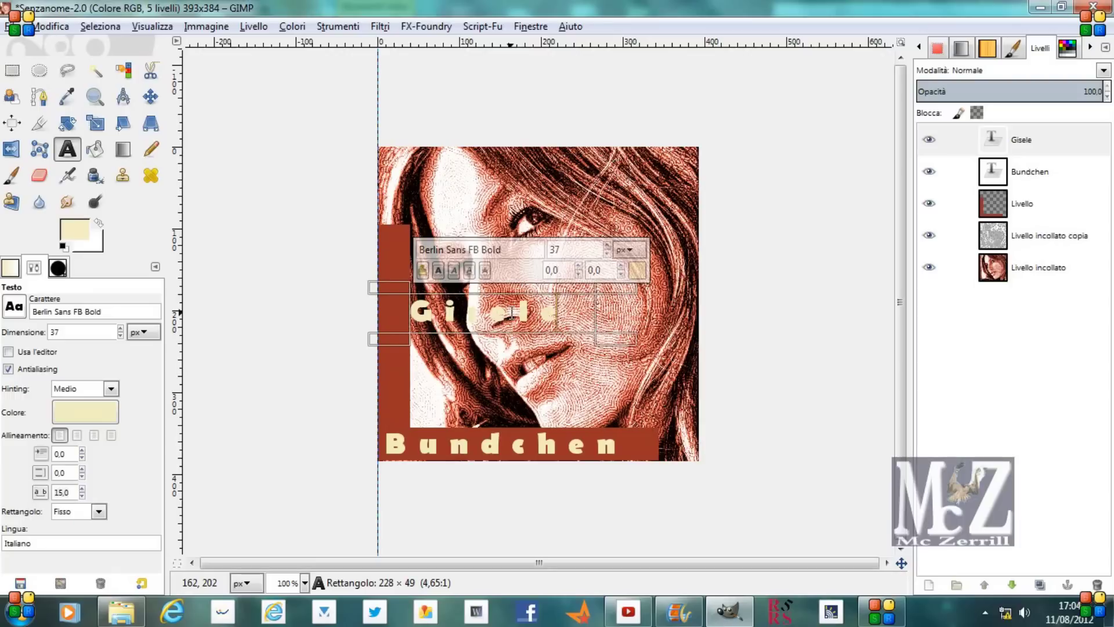
pyautogui.moveTo(510, 342); pyautogui.dragTo(508, 335)
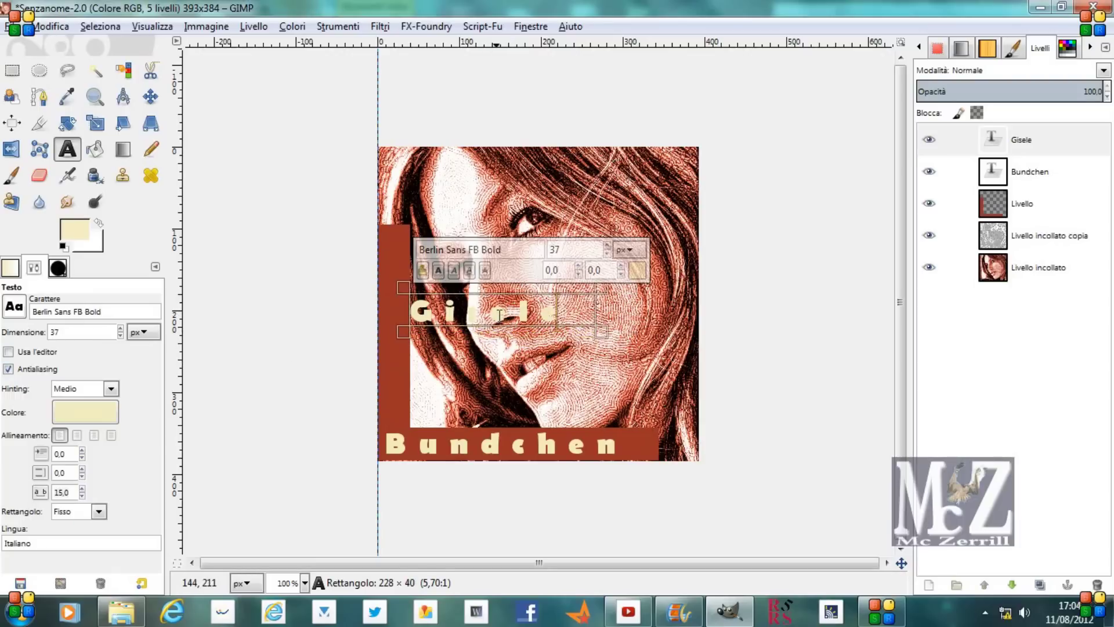
pyautogui.click(149, 97)
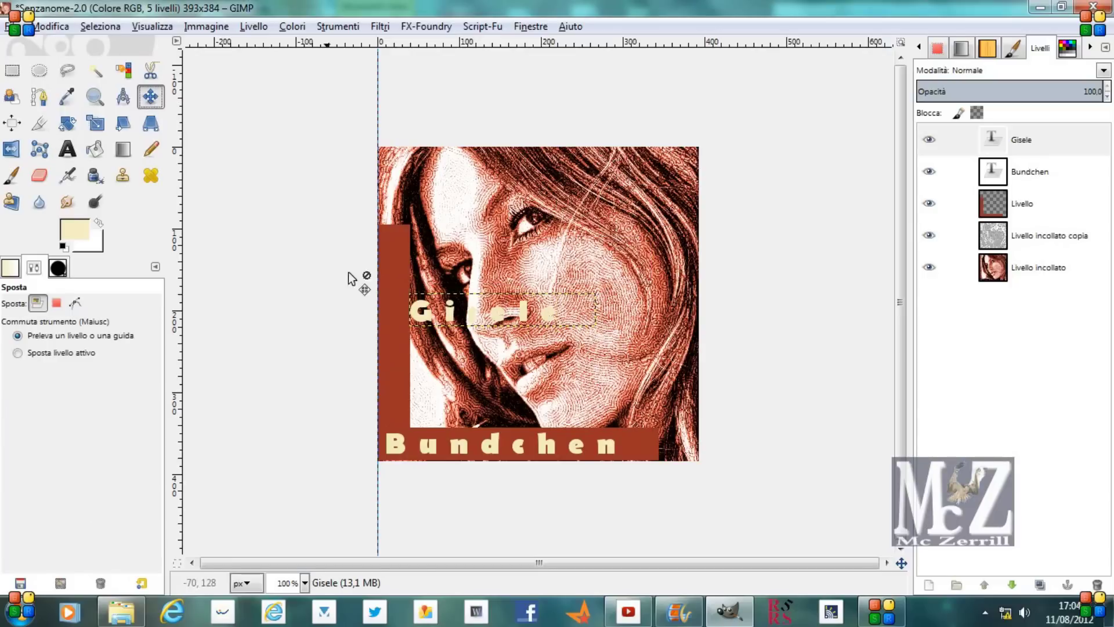
# Rotate the Gisele text layer by -90 degrees so it reads vertically
pyautogui.click(67, 123)
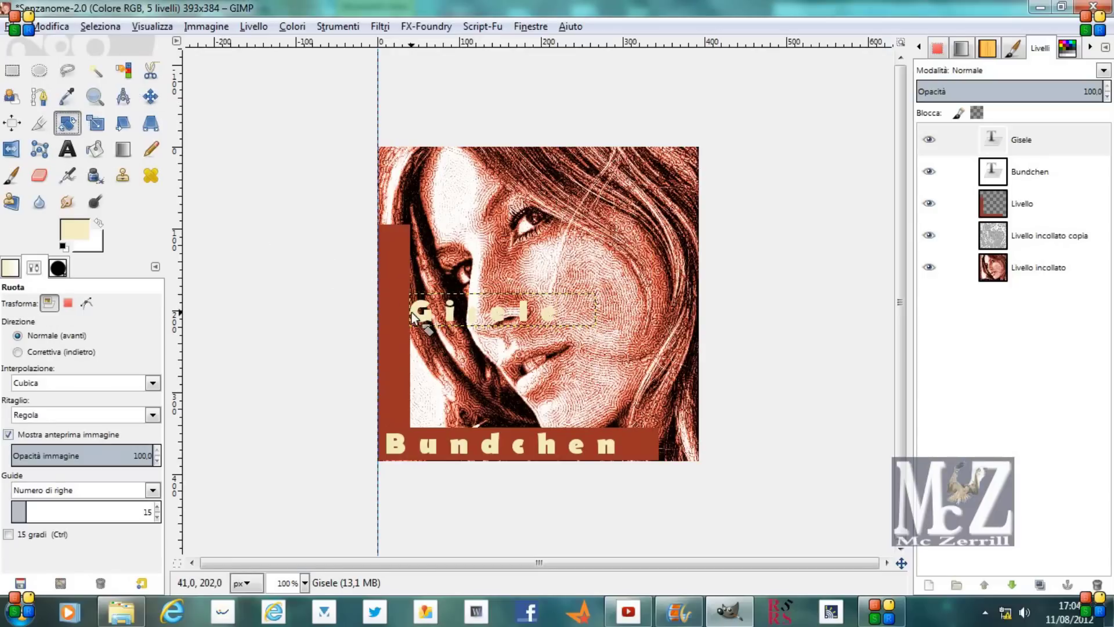
pyautogui.moveTo(432, 322)
pyautogui.mouseDown()
pyautogui.moveTo(485, 368)
pyautogui.moveTo(502, 366)
pyautogui.moveTo(479, 356)
pyautogui.mouseUp()
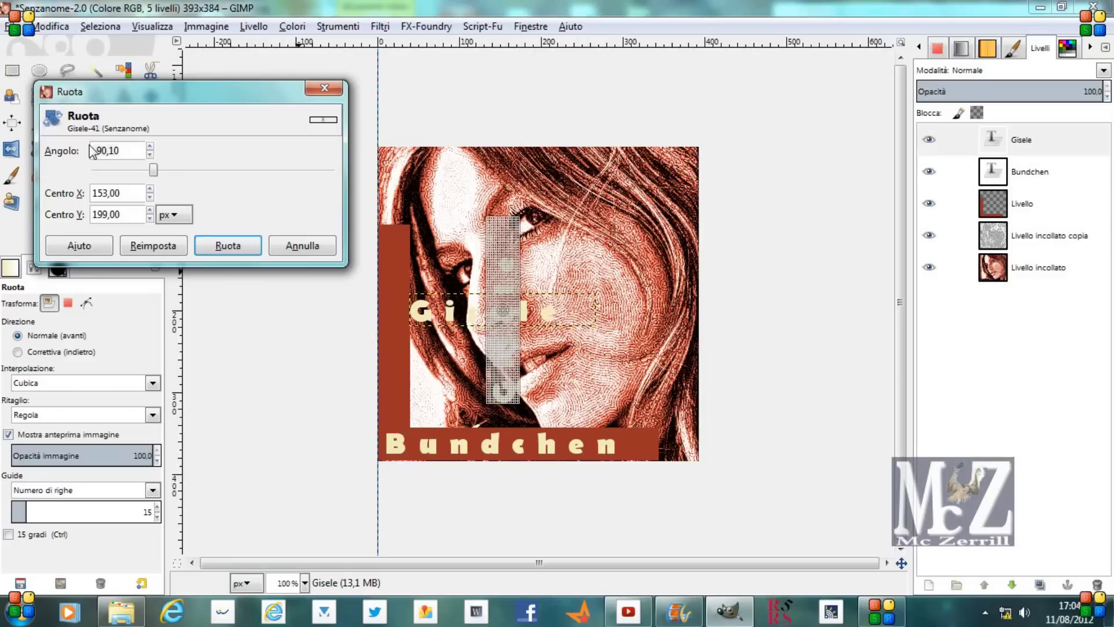
pyautogui.tripleClick(92, 152)
pyautogui.write('-90')
pyautogui.click(218, 245)
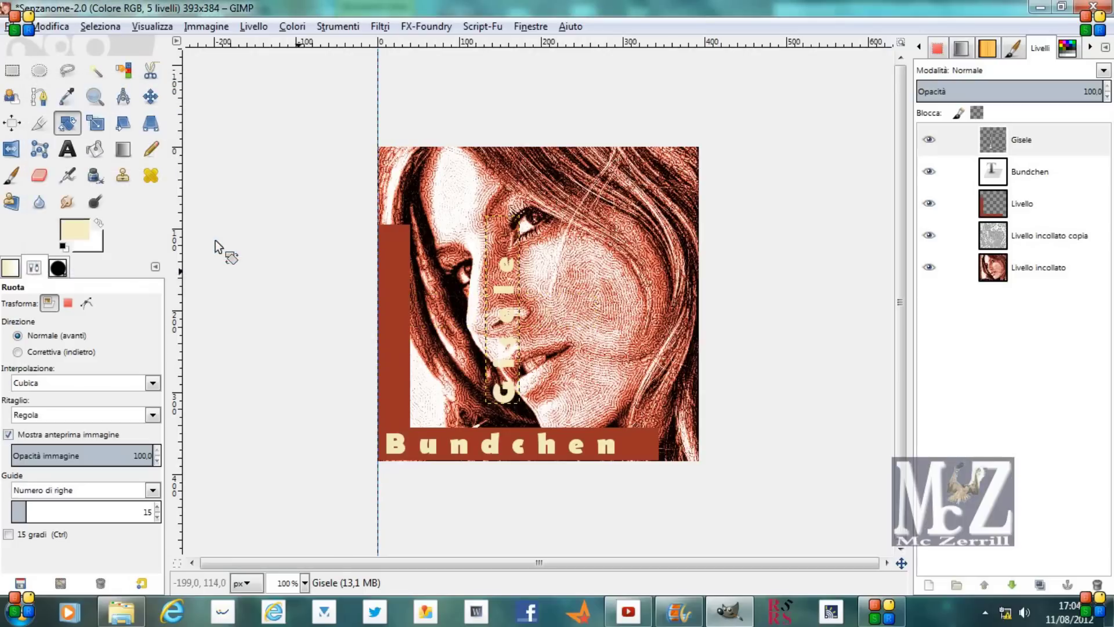
# Place the vertical Gisele text on the left red bar and remove the vertical guide
pyautogui.click(150, 96)
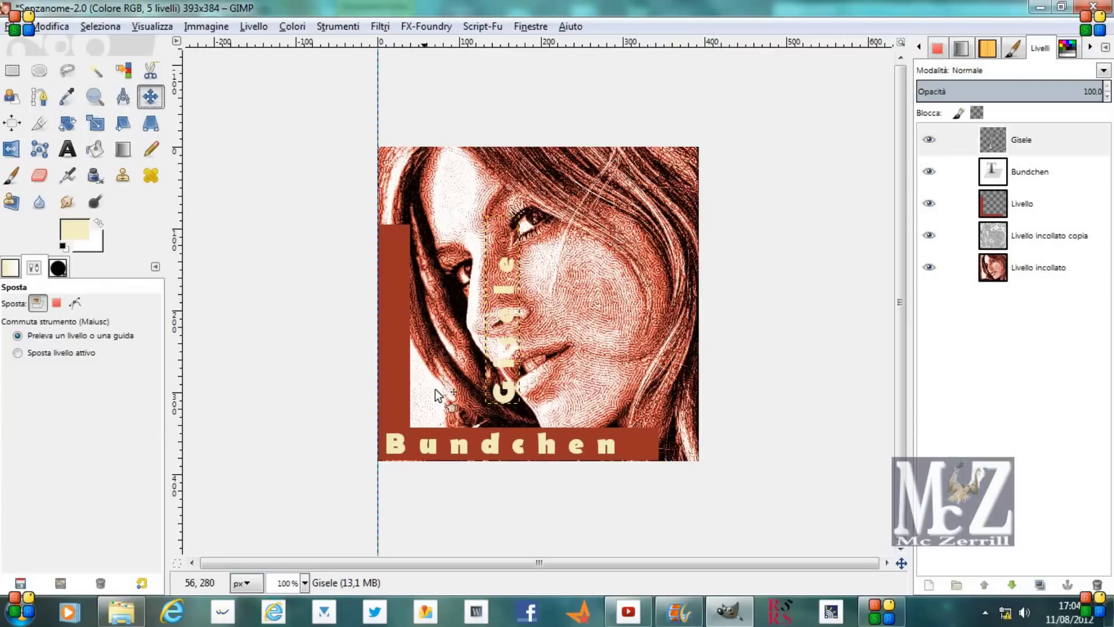
pyautogui.moveTo(507, 318); pyautogui.dragTo(396, 337)
pyautogui.moveTo(378, 137); pyautogui.dragTo(190, 138)
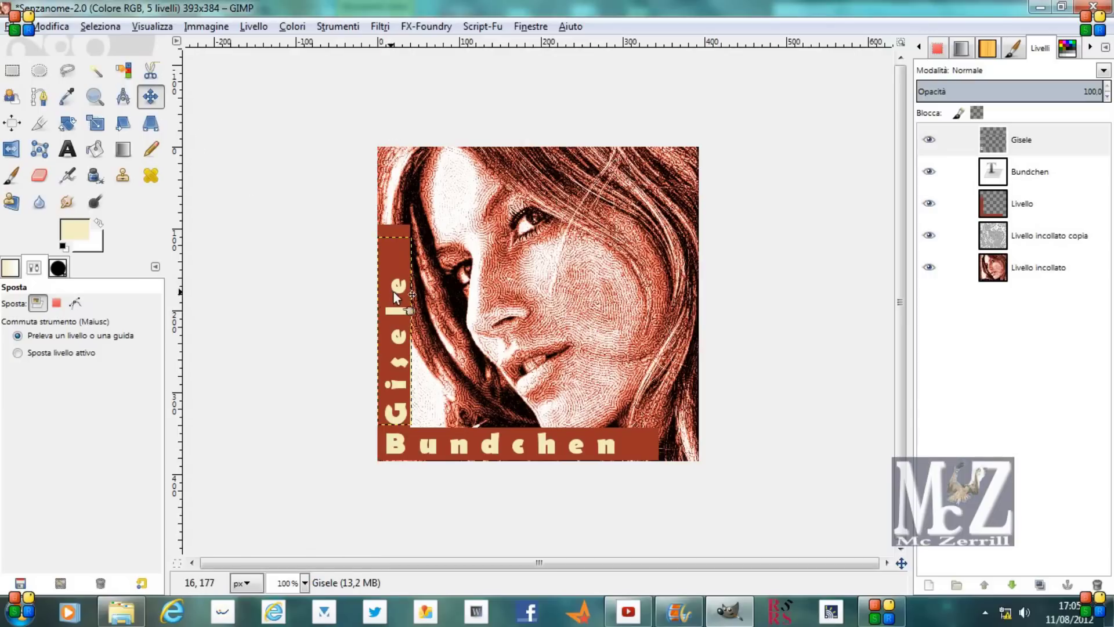
pyautogui.moveTo(395, 288); pyautogui.dragTo(394, 284)
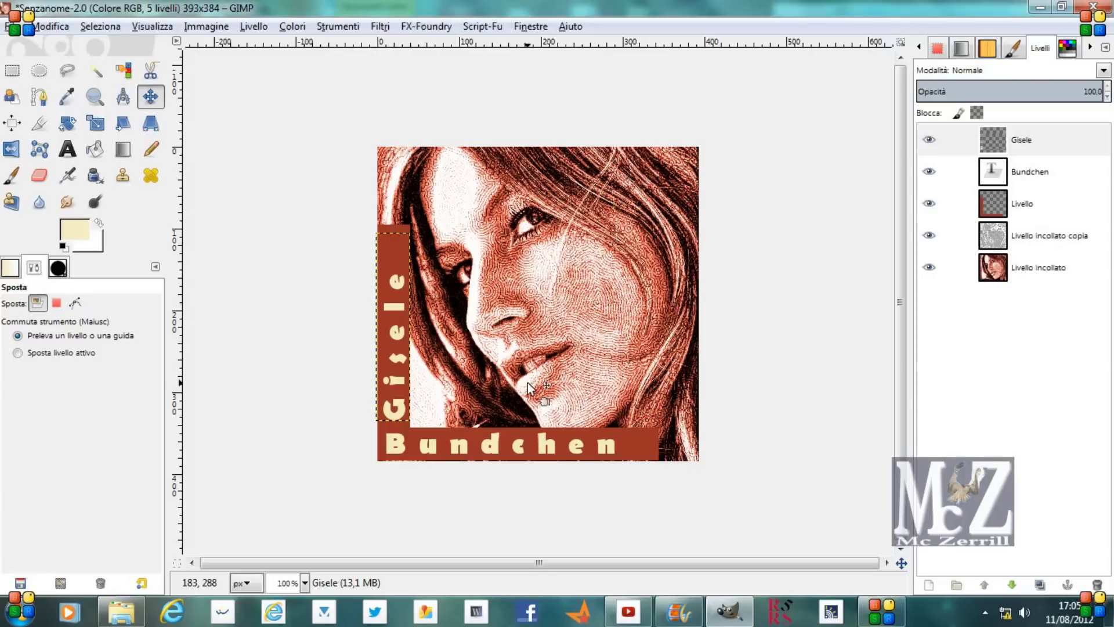
pyautogui.click(1041, 265)
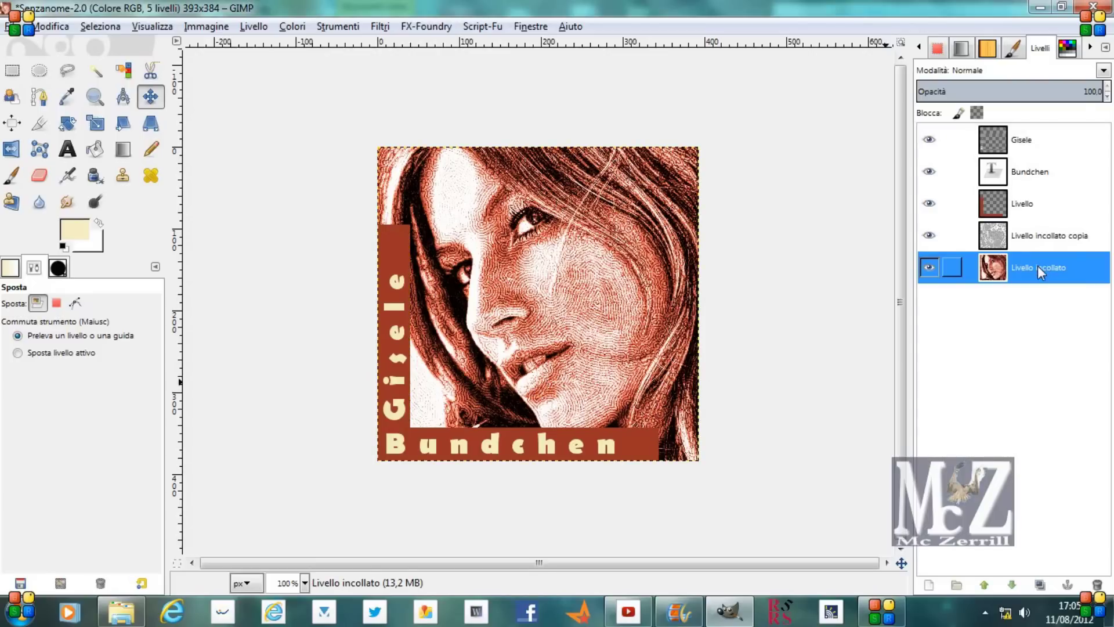
# Flatten the portrait layers into one image and copy it
pyautogui.rightClick(1037, 265)
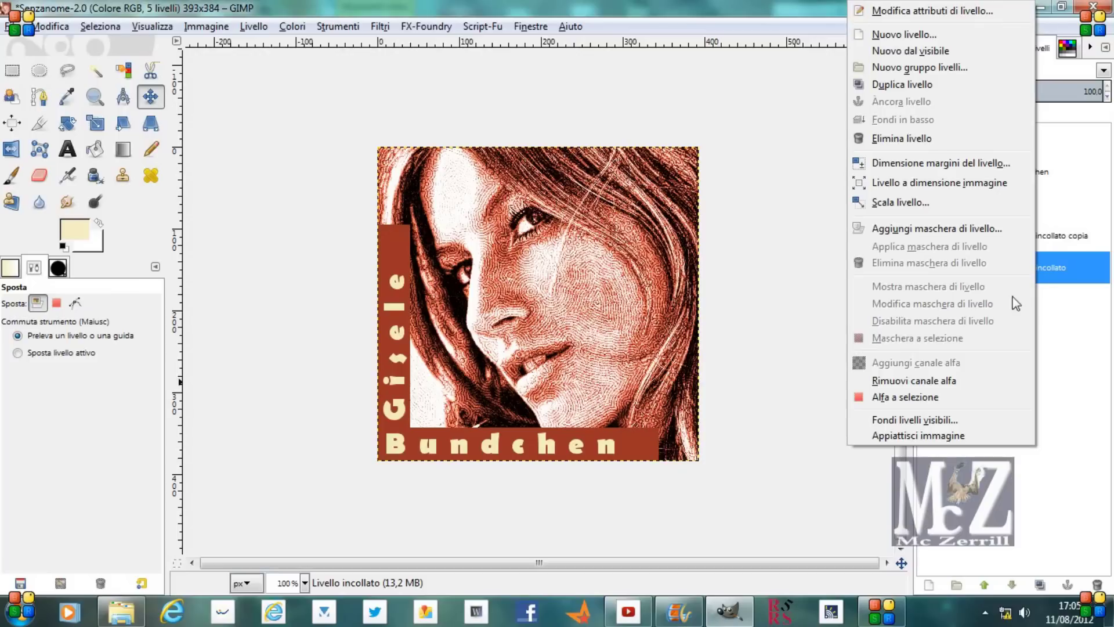
pyautogui.click(917, 436)
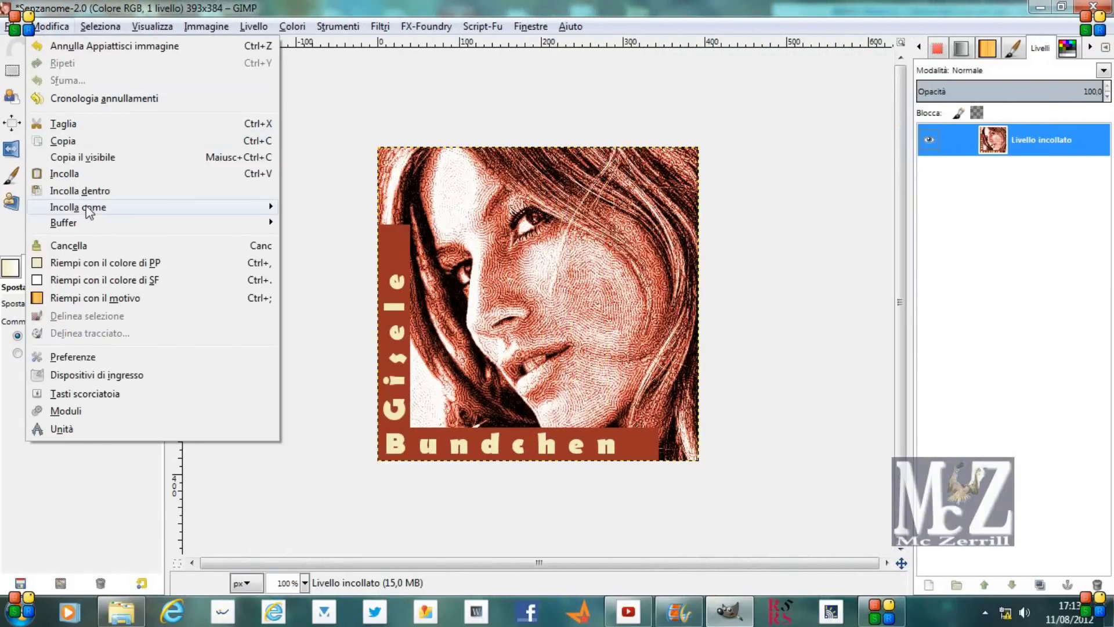
pyautogui.click(102, 145)
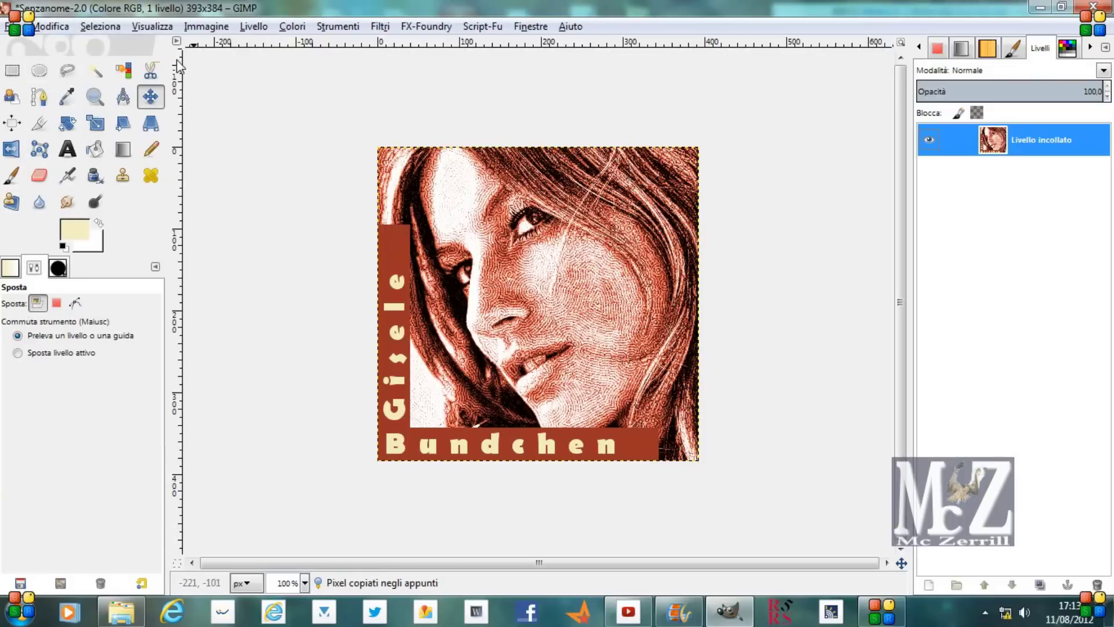
# Start a new image and enter its width value
pyautogui.click(13, 26)
pyautogui.click(29, 44)
pyautogui.moveTo(525, 214)
pyautogui.mouseDown()
pyautogui.moveTo(482, 214)
pyautogui.moveTo(503, 234)
pyautogui.mouseUp()
pyautogui.write('00')
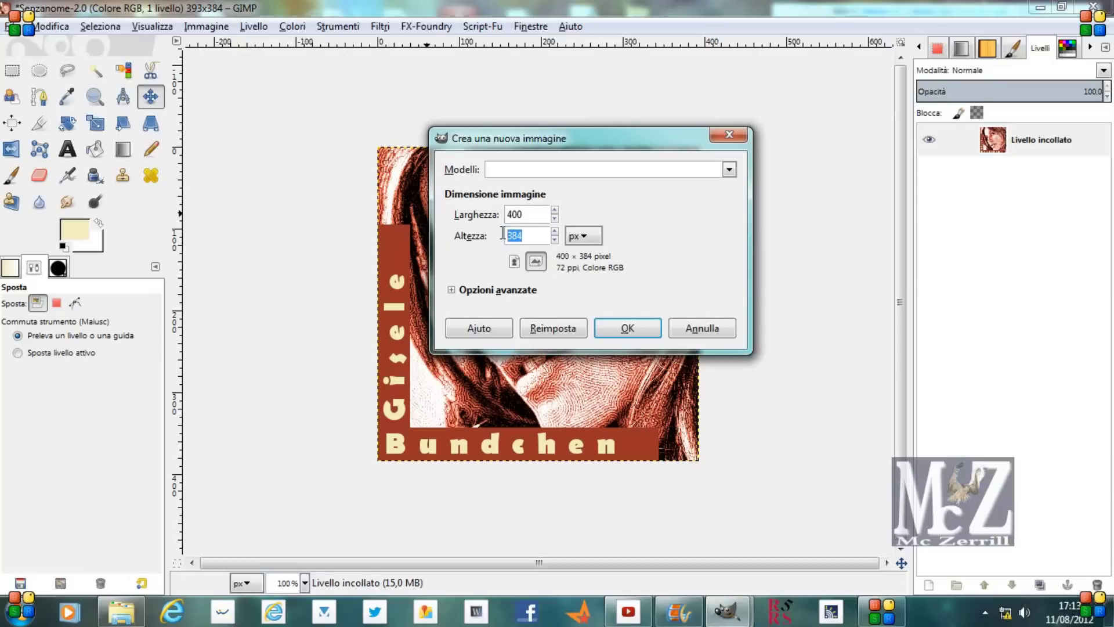
# Create the 400×400 image with Riempi con set to the cream foreground colour
pyautogui.click(451, 290)
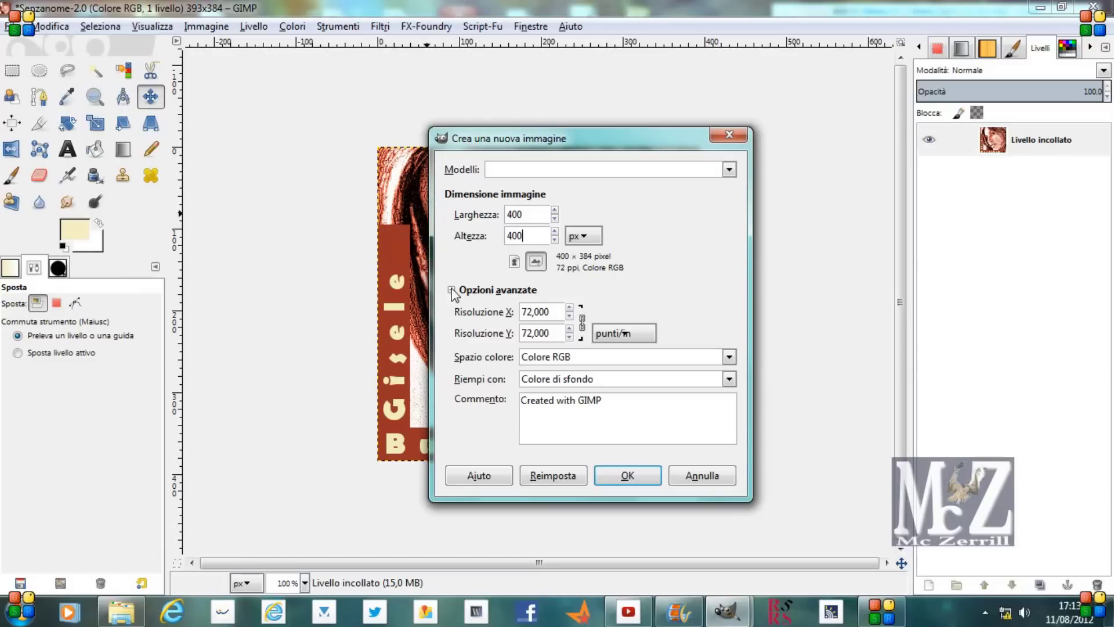
pyautogui.click(573, 379)
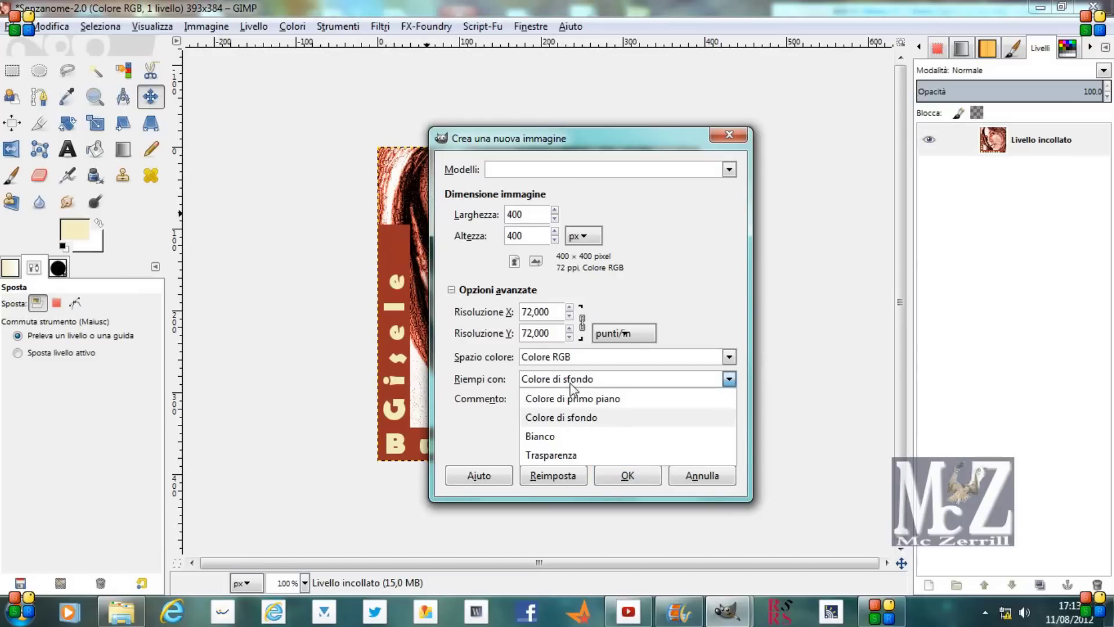
pyautogui.click(562, 399)
pyautogui.click(618, 480)
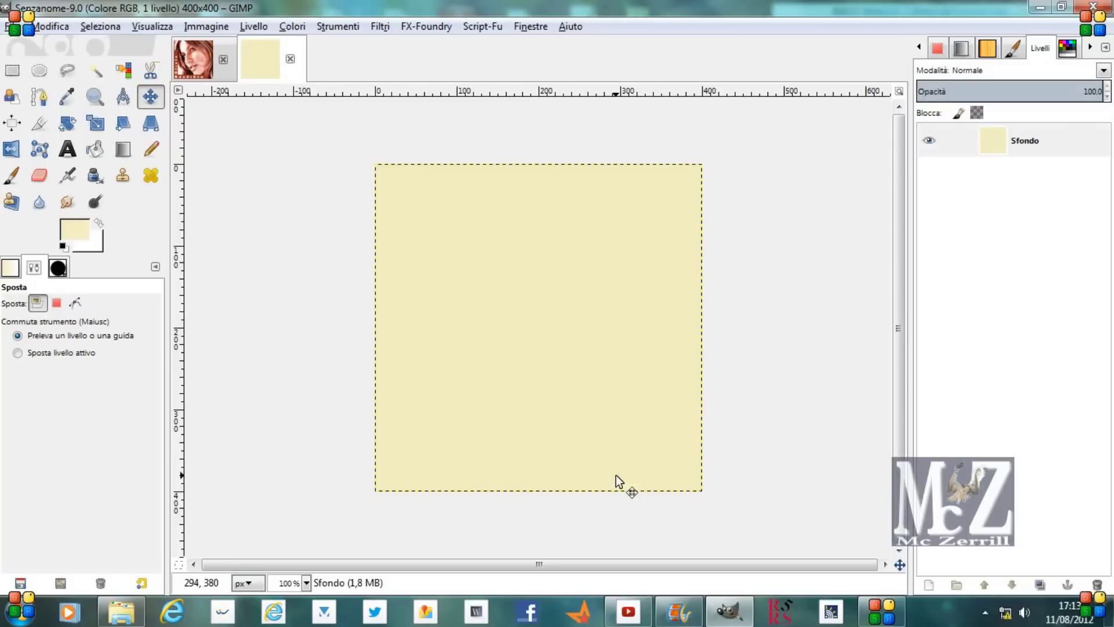
pyautogui.click(52, 26)
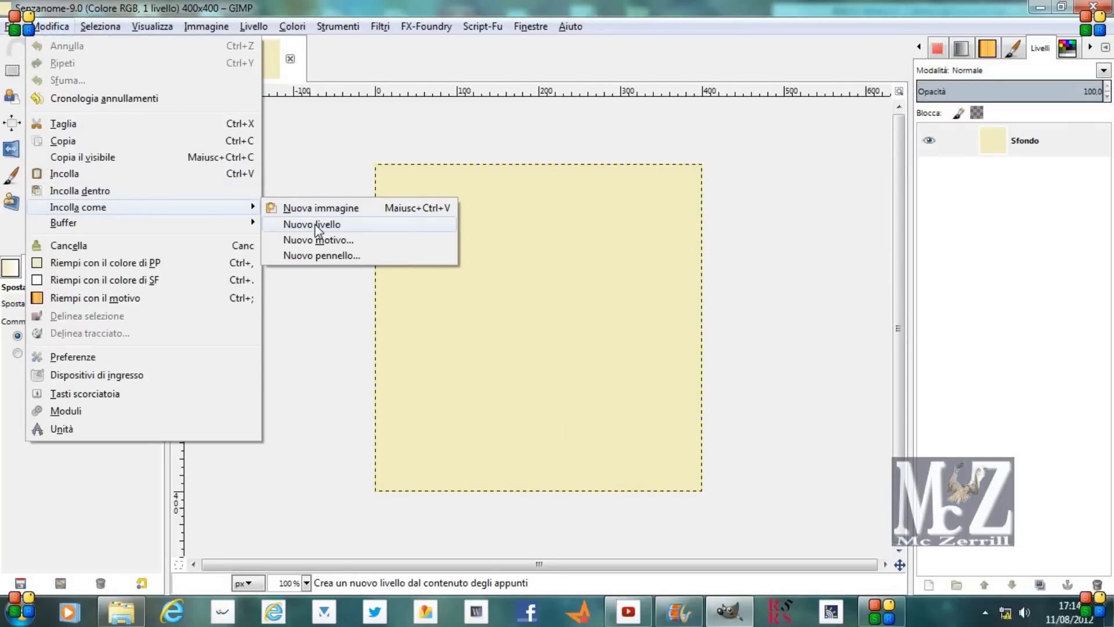
# Paste the portrait as a new layer and scale it down to about 372×363
pyautogui.click(325, 227)
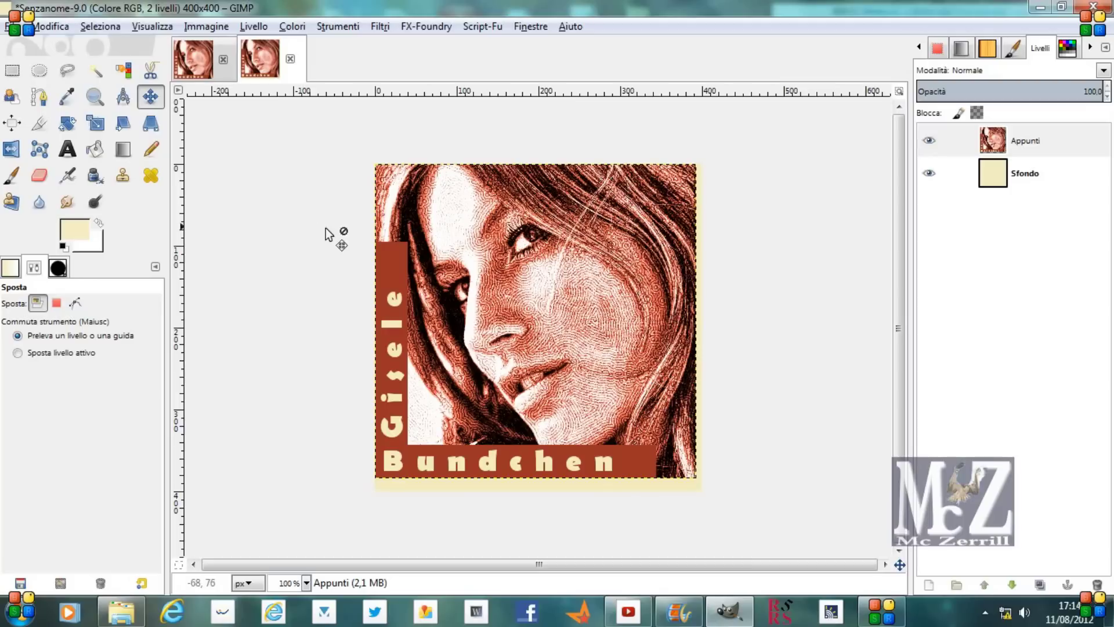
pyautogui.click(96, 124)
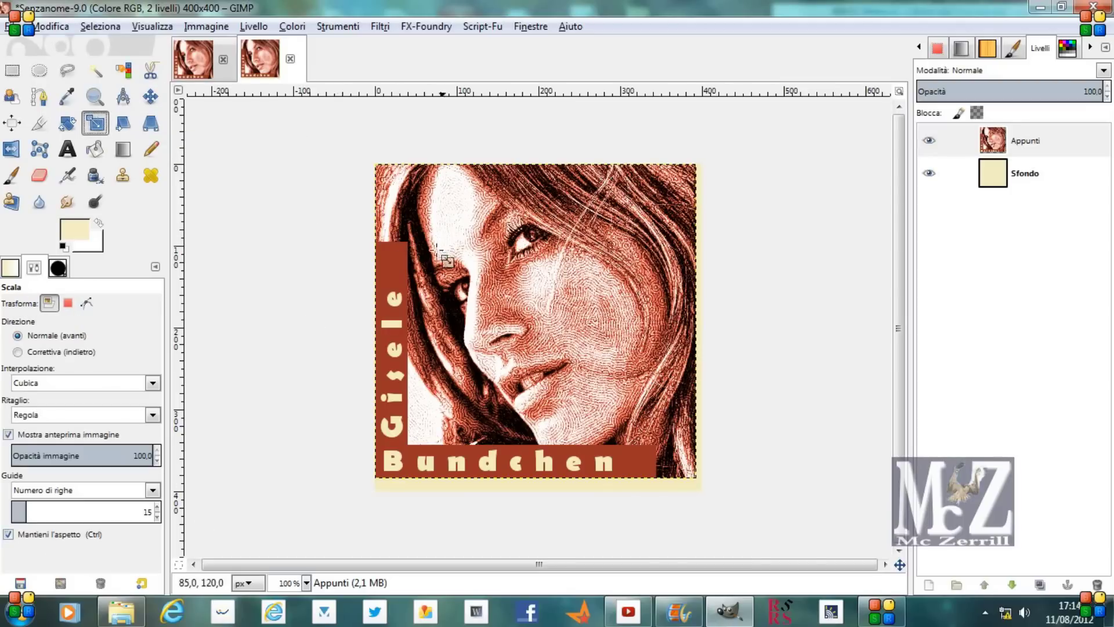
pyautogui.moveTo(394, 177); pyautogui.dragTo(400, 190)
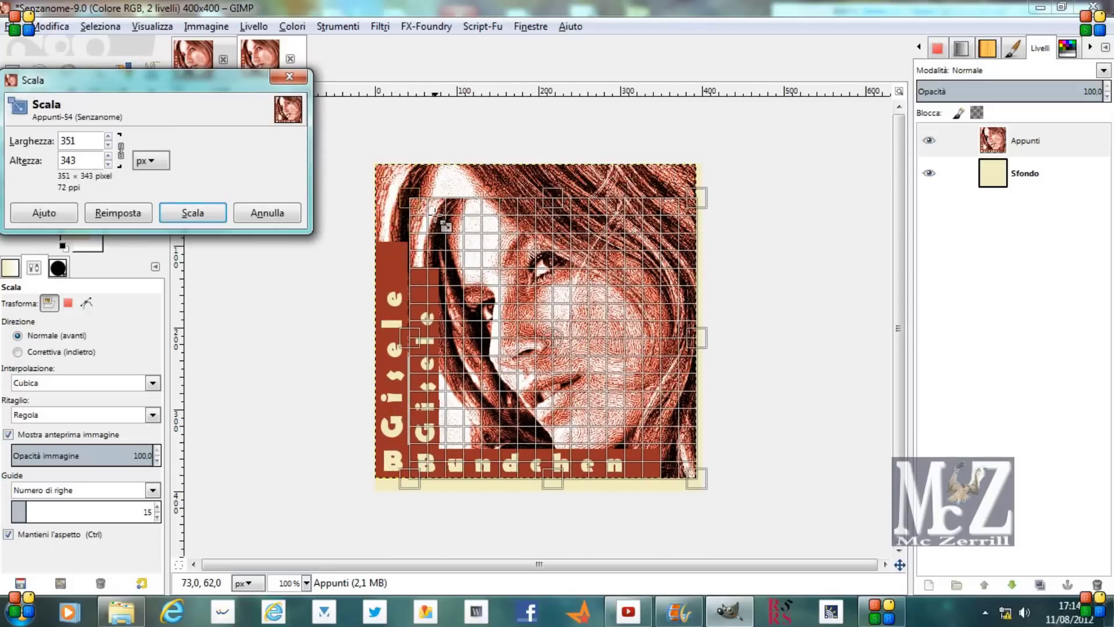
pyautogui.click(193, 213)
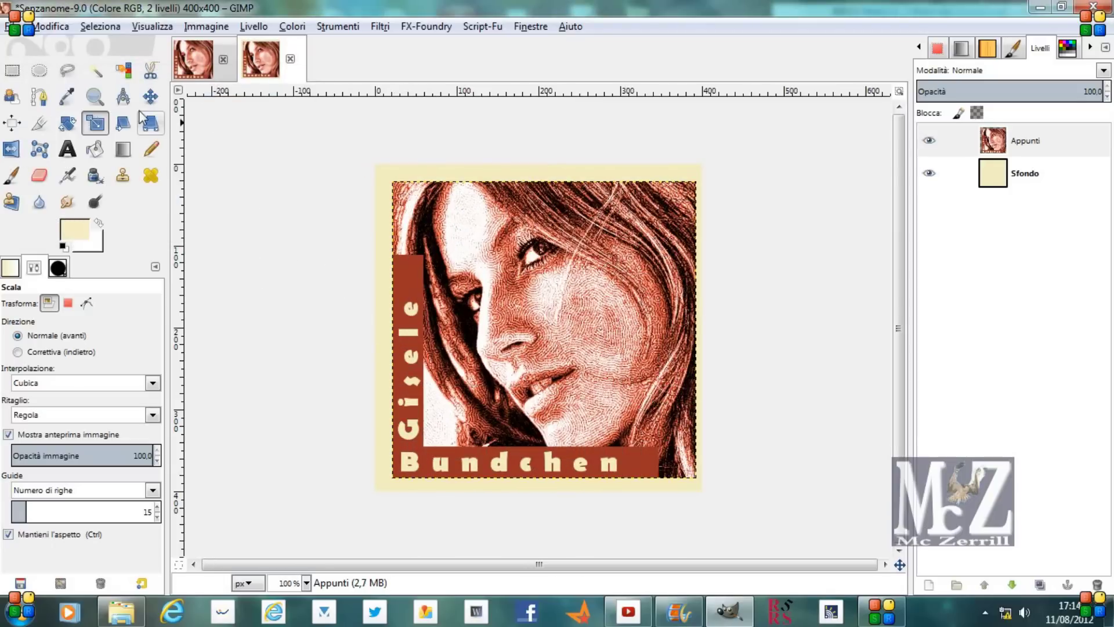
# Centre the portrait horizontally and vertically on the canvas, then select the Sfondo layer
pyautogui.click(13, 125)
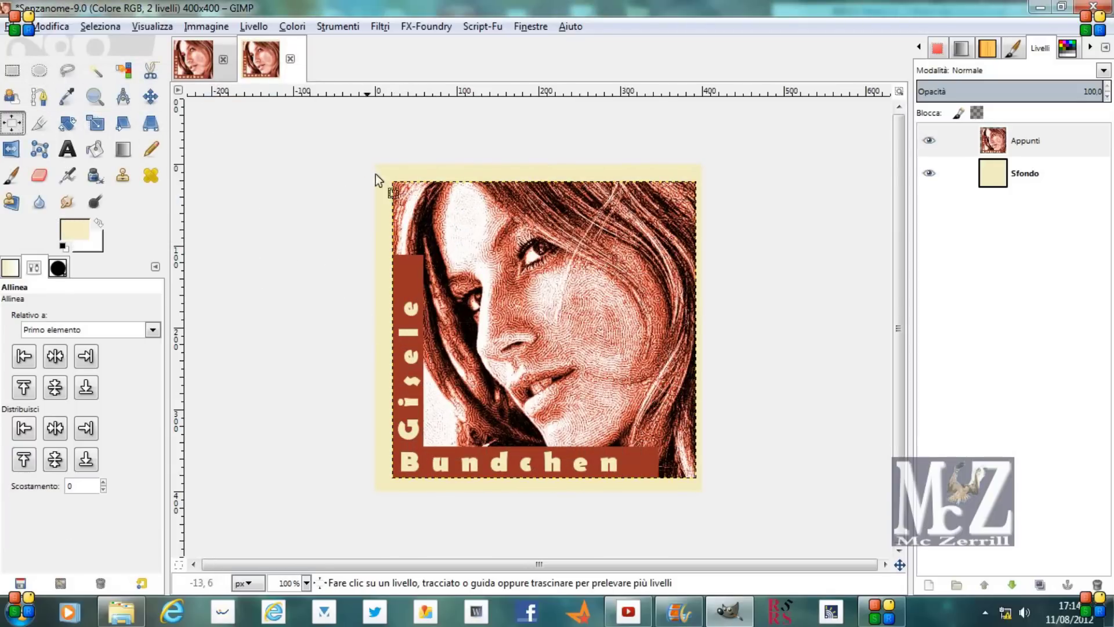
pyautogui.click(55, 355)
pyautogui.click(55, 388)
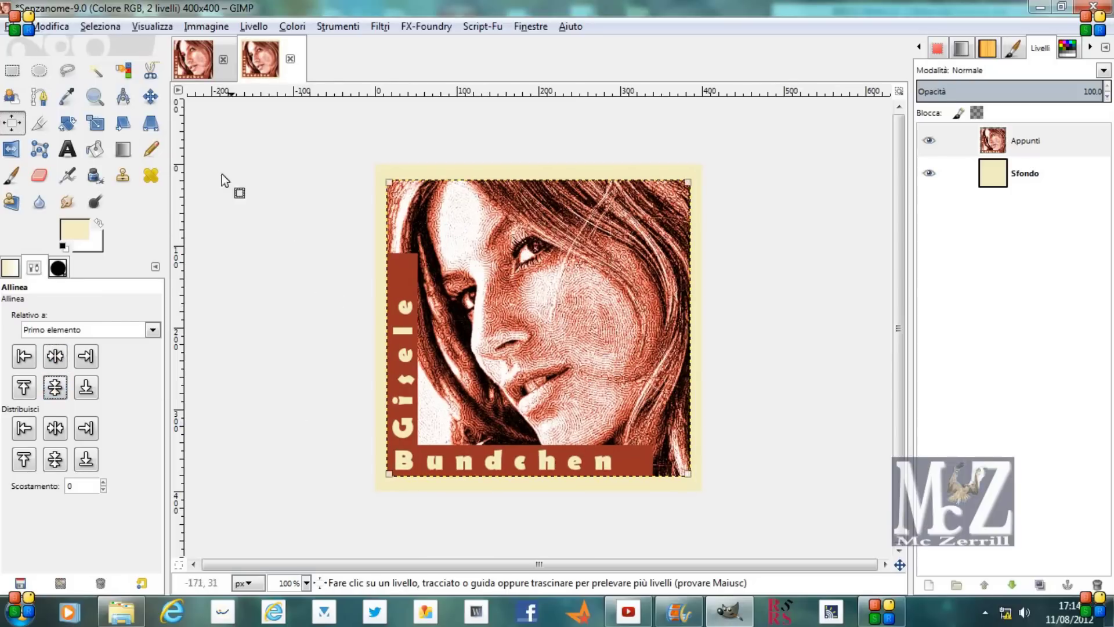
pyautogui.click(151, 98)
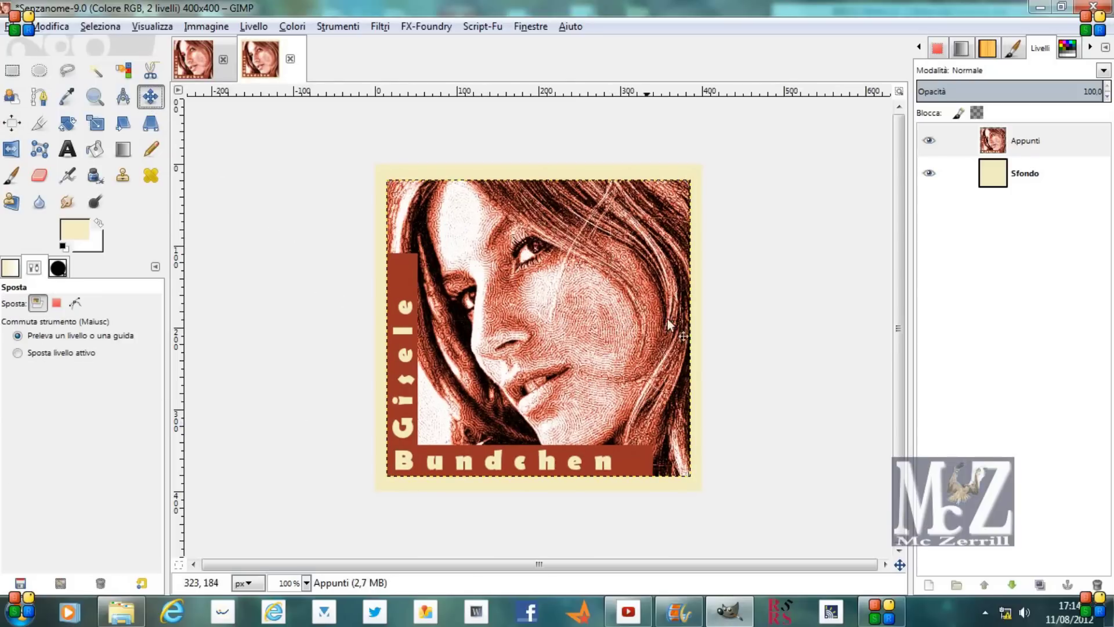
pyautogui.click(1021, 174)
pyautogui.rightClick(1021, 174)
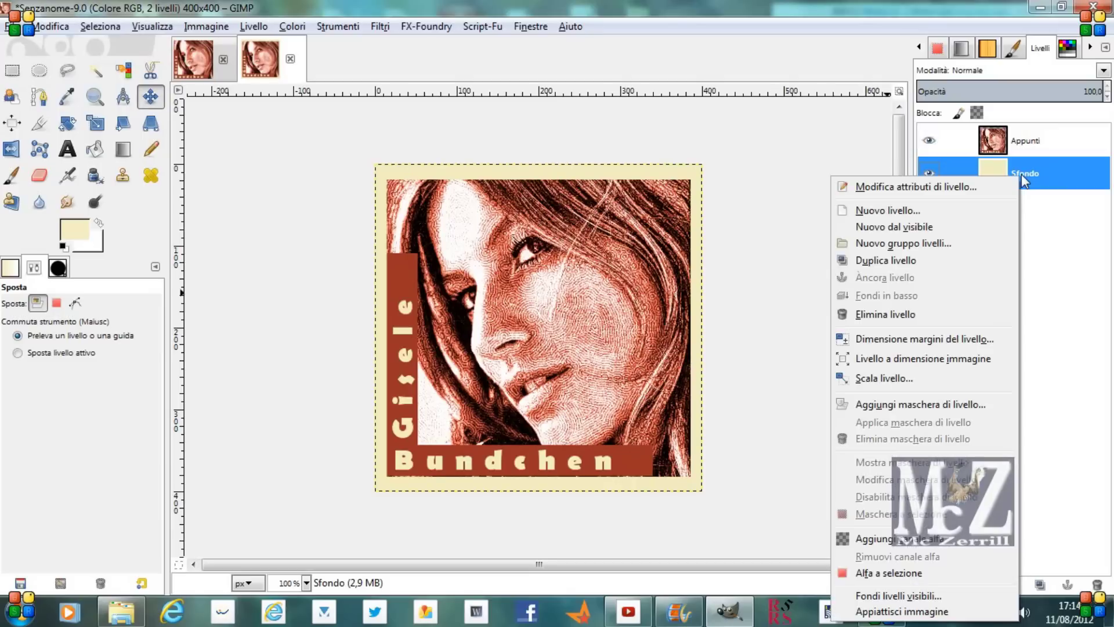
# Add an alpha channel to Sfondo and set the eraser to a round brush with 150 spacing
pyautogui.click(904, 539)
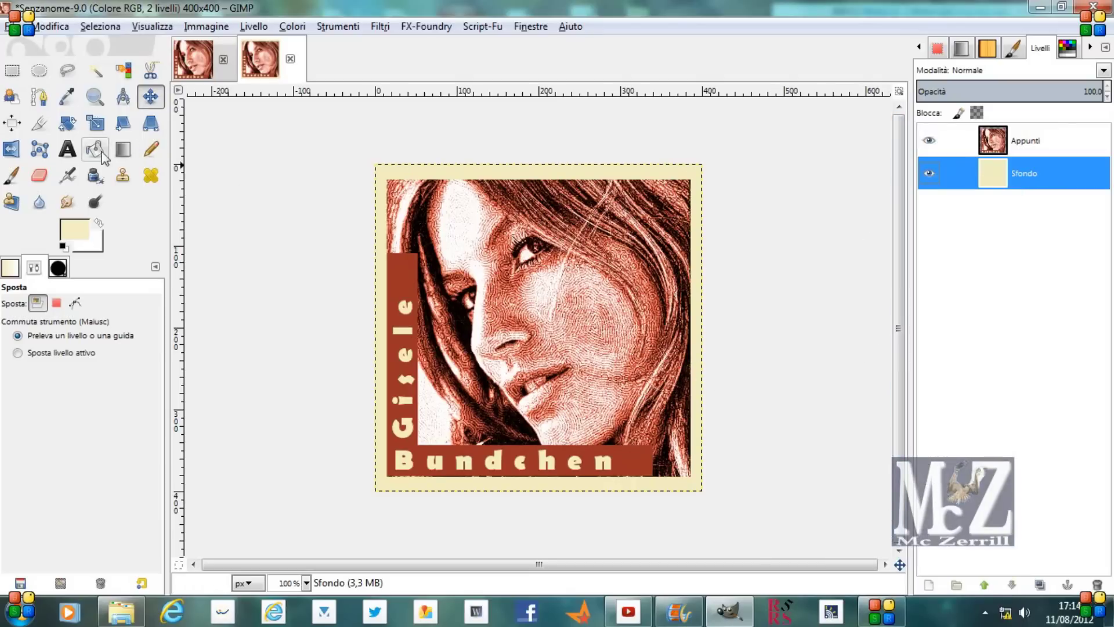
pyautogui.click(40, 175)
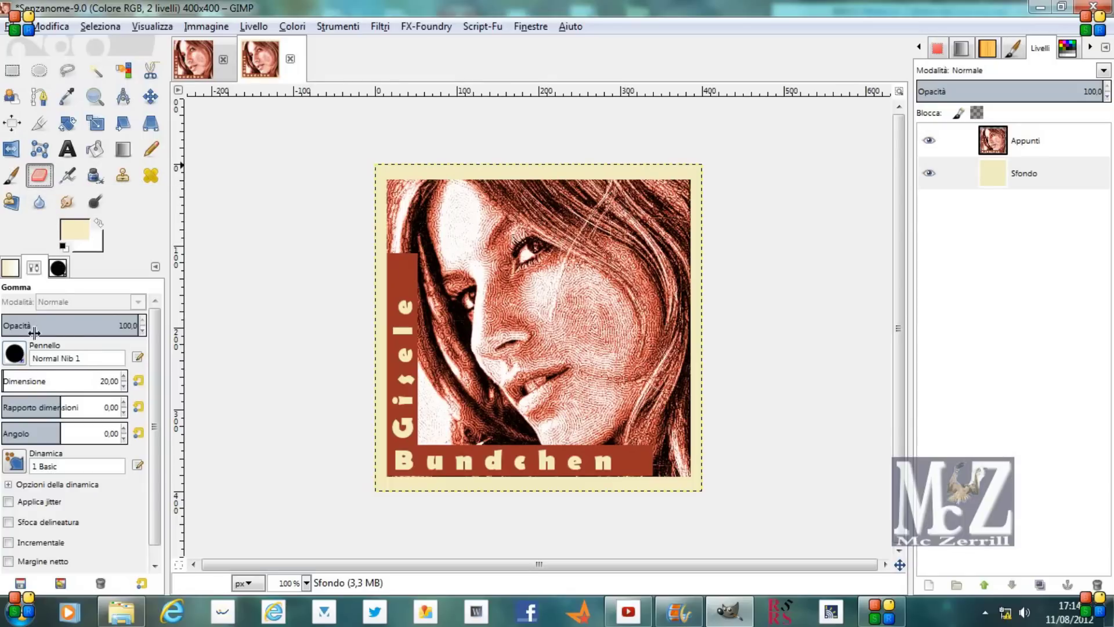
pyautogui.click(58, 268)
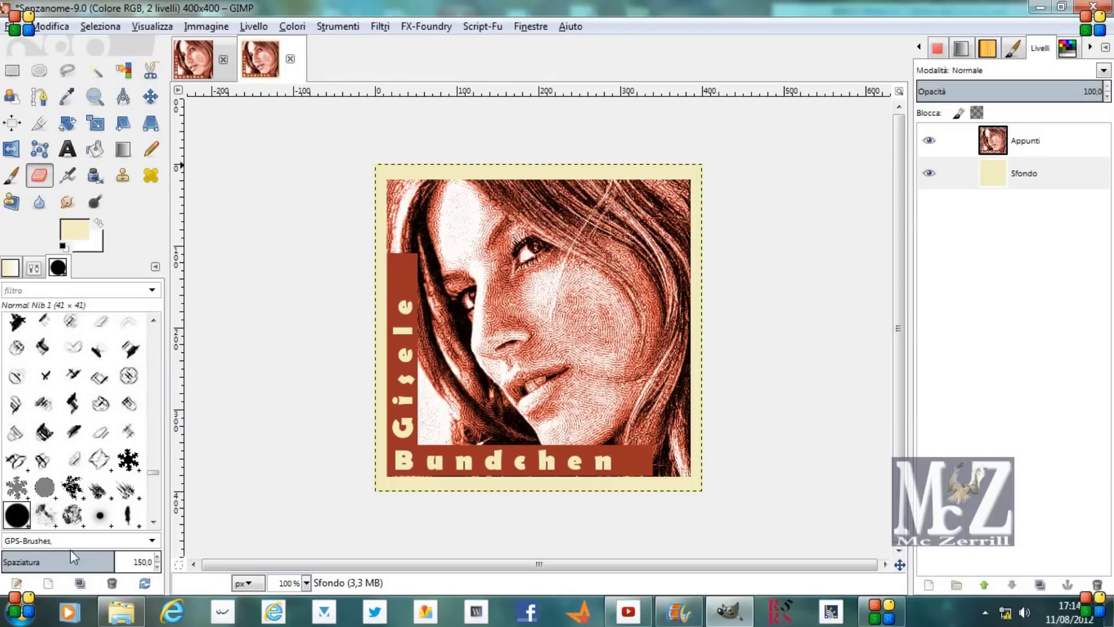
# Make the Sfondo layer active and select the whole image
pyautogui.click(1035, 172)
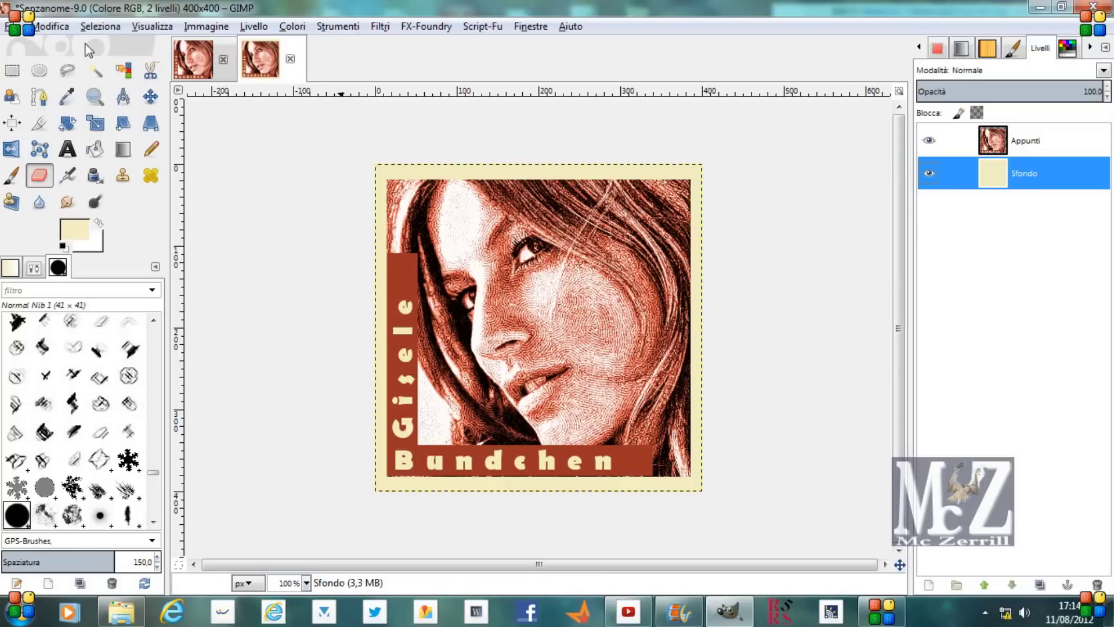
pyautogui.click(93, 27)
pyautogui.click(111, 46)
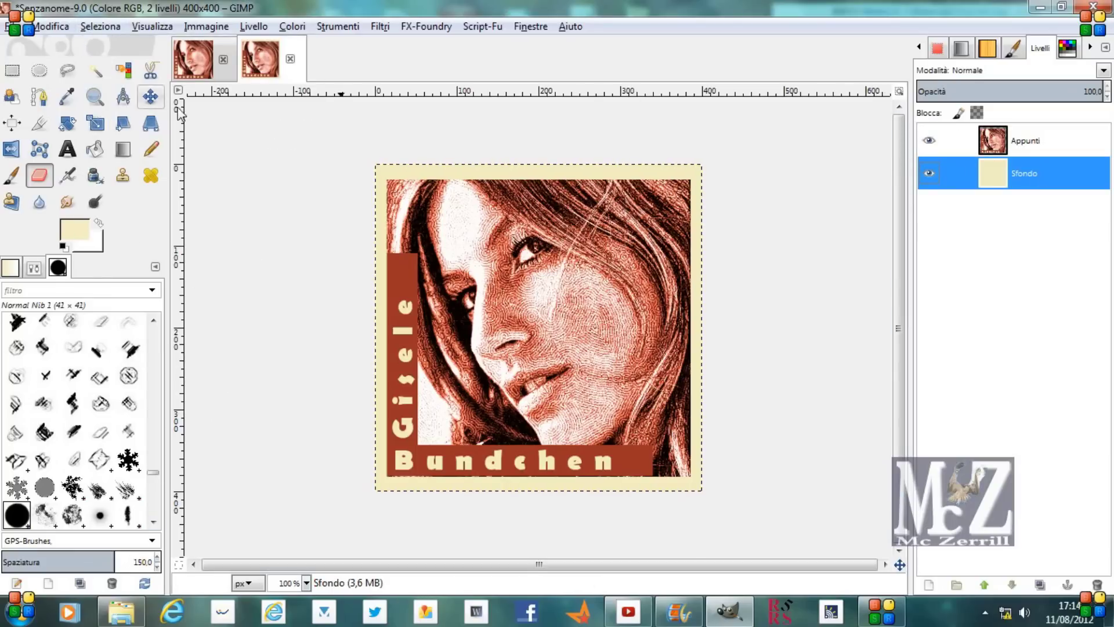
pyautogui.click(51, 26)
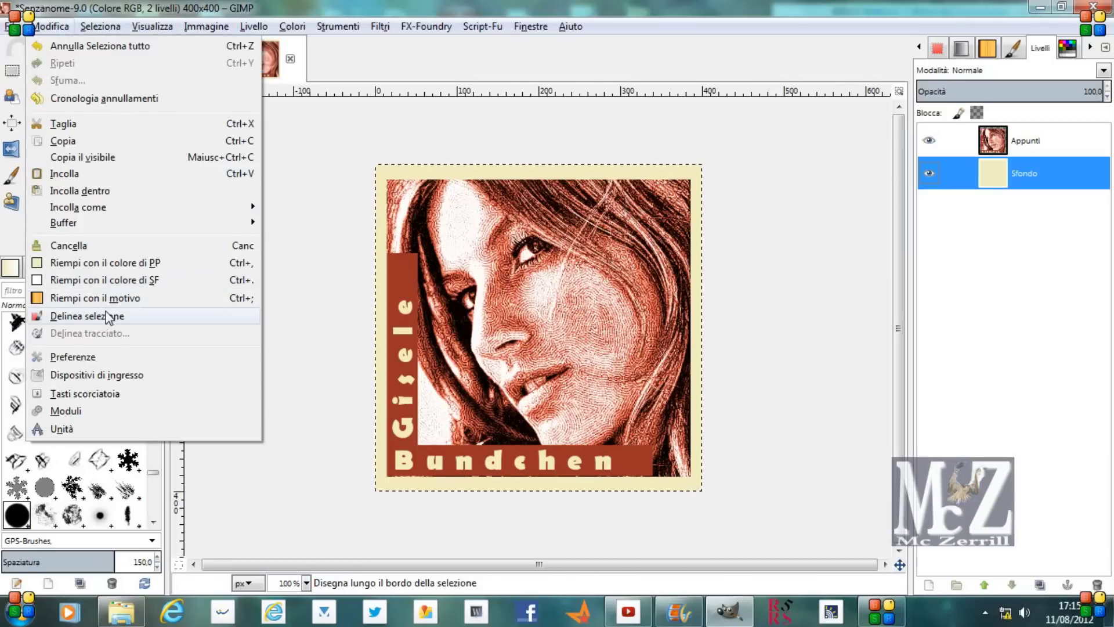
# Stroke the selection with the eraser for perforations, merge the portrait down, and deselect all
pyautogui.click(86, 316)
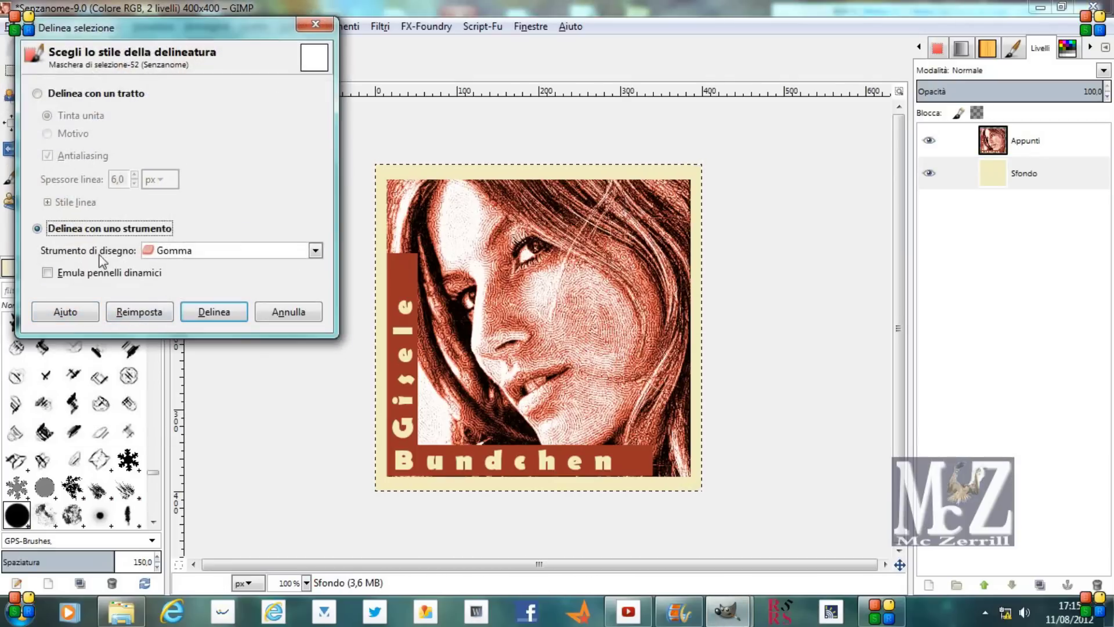
pyautogui.click(215, 311)
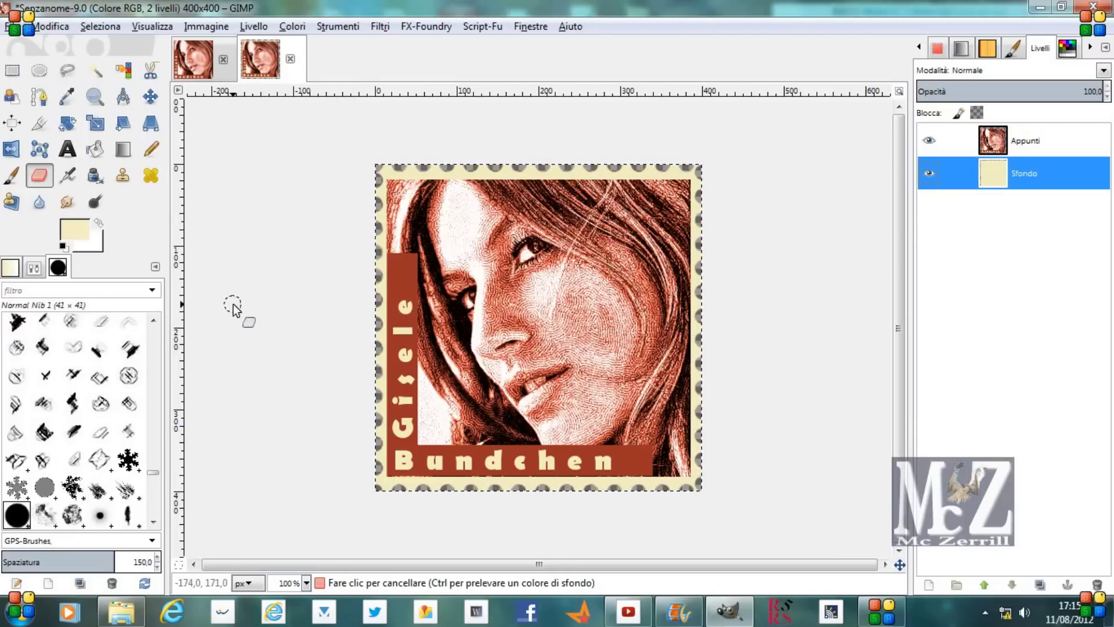
pyautogui.click(1035, 141)
pyautogui.rightClick(1036, 141)
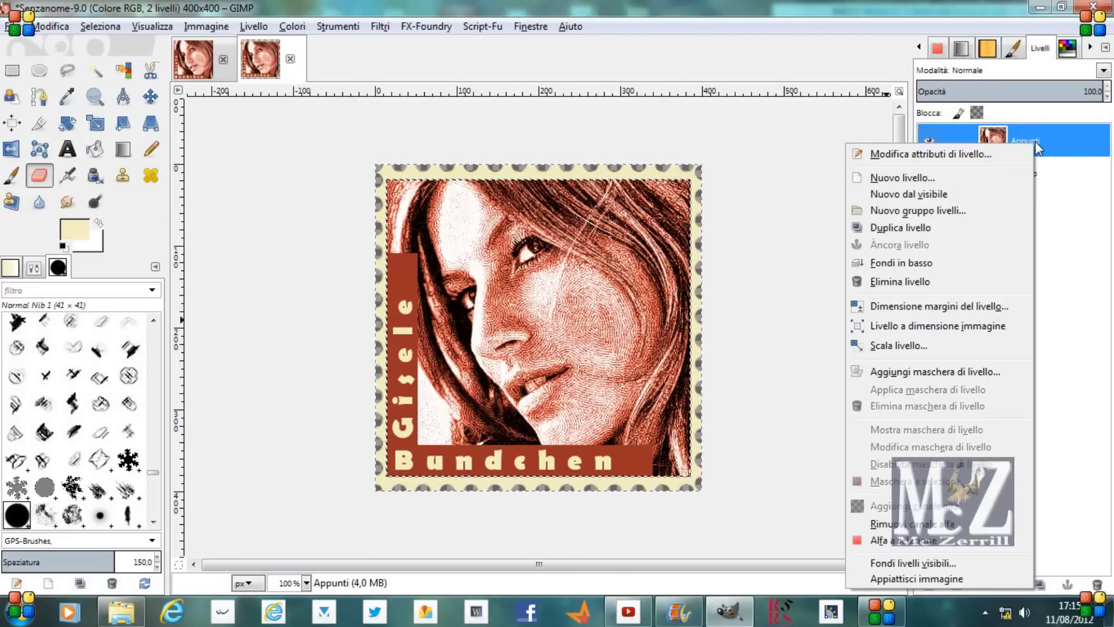
pyautogui.click(966, 264)
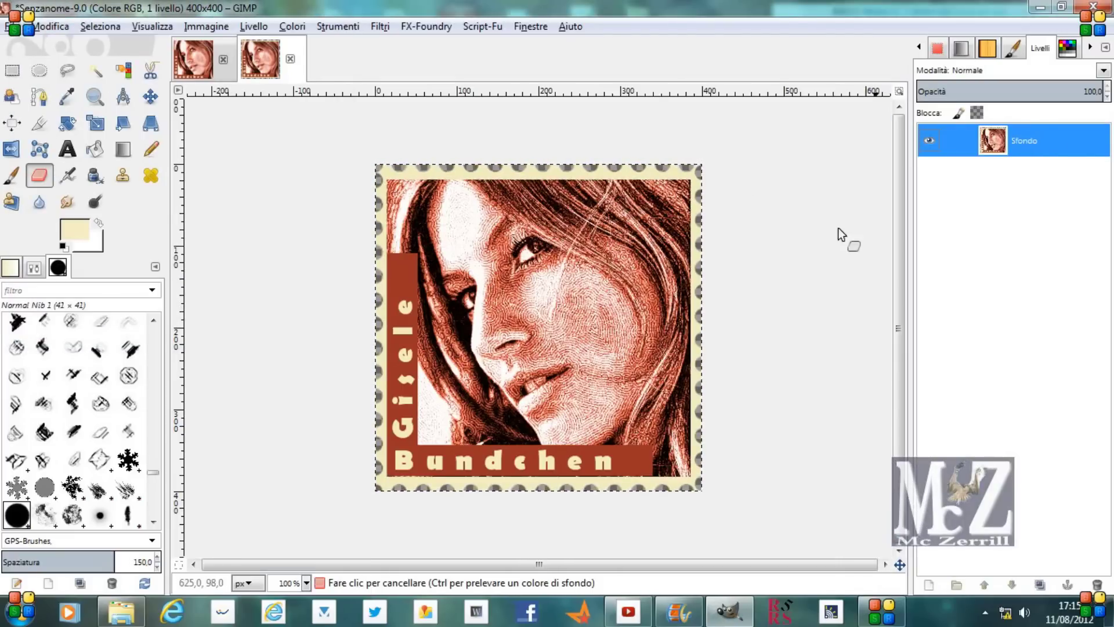
pyautogui.click(100, 26)
pyautogui.click(102, 69)
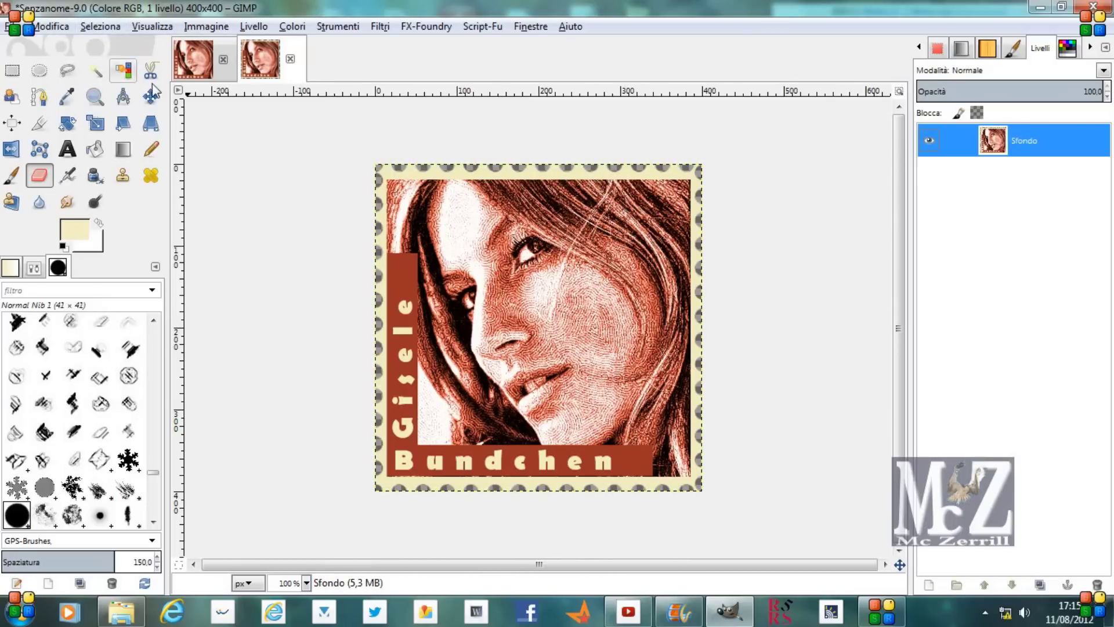
pyautogui.click(390, 26)
pyautogui.moveTo(419, 168)
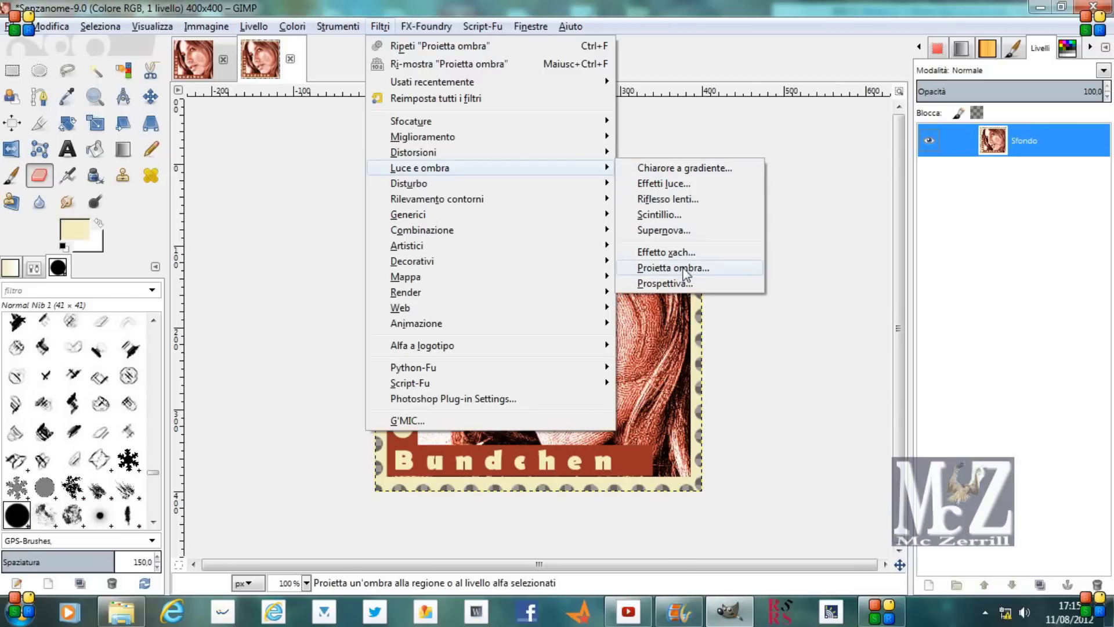
# Apply a Proietta ombra drop shadow (X 0, Y 0, opacity 80) and merge the stamp down
pyautogui.click(657, 268)
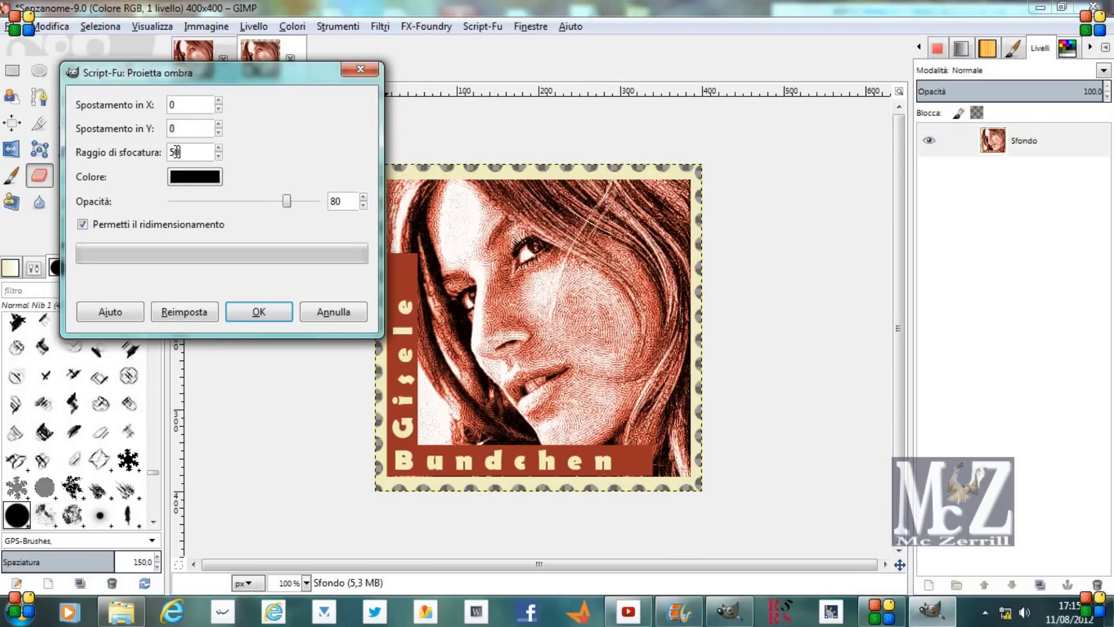
pyautogui.click(259, 312)
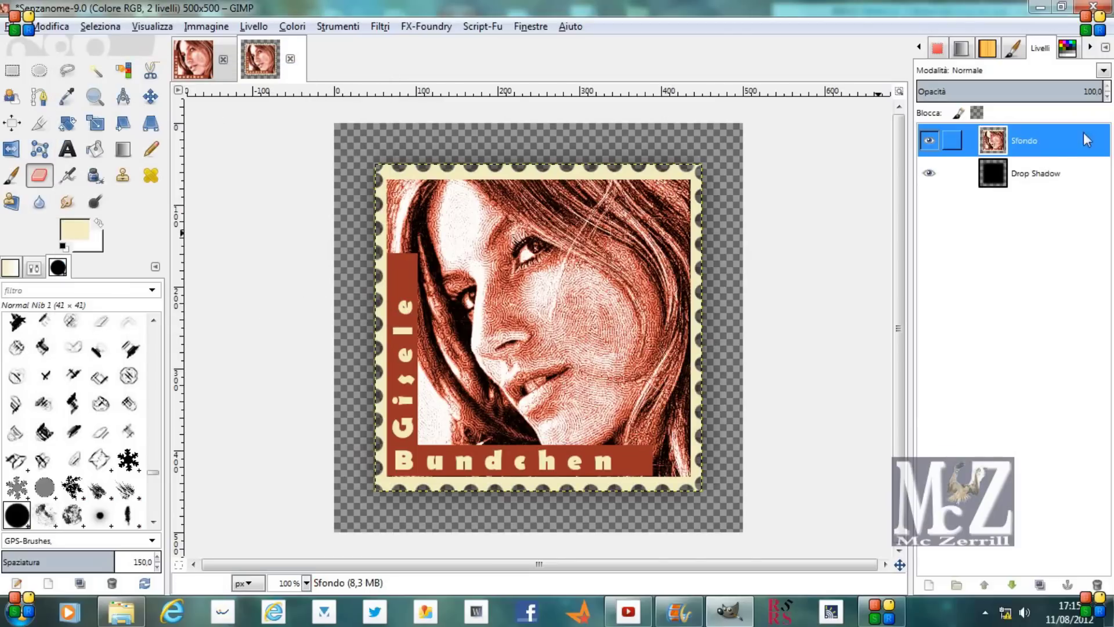
pyautogui.rightClick(1059, 138)
pyautogui.click(997, 252)
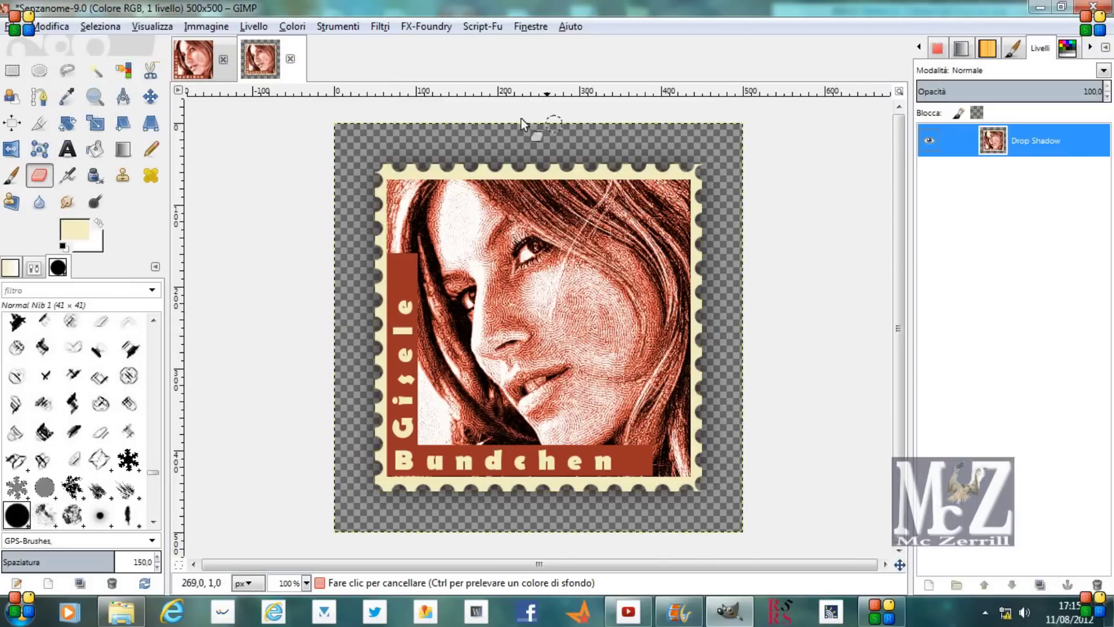
# Copy the shadowed stamp and create a new image from the 800x600 preset
pyautogui.click(52, 38)
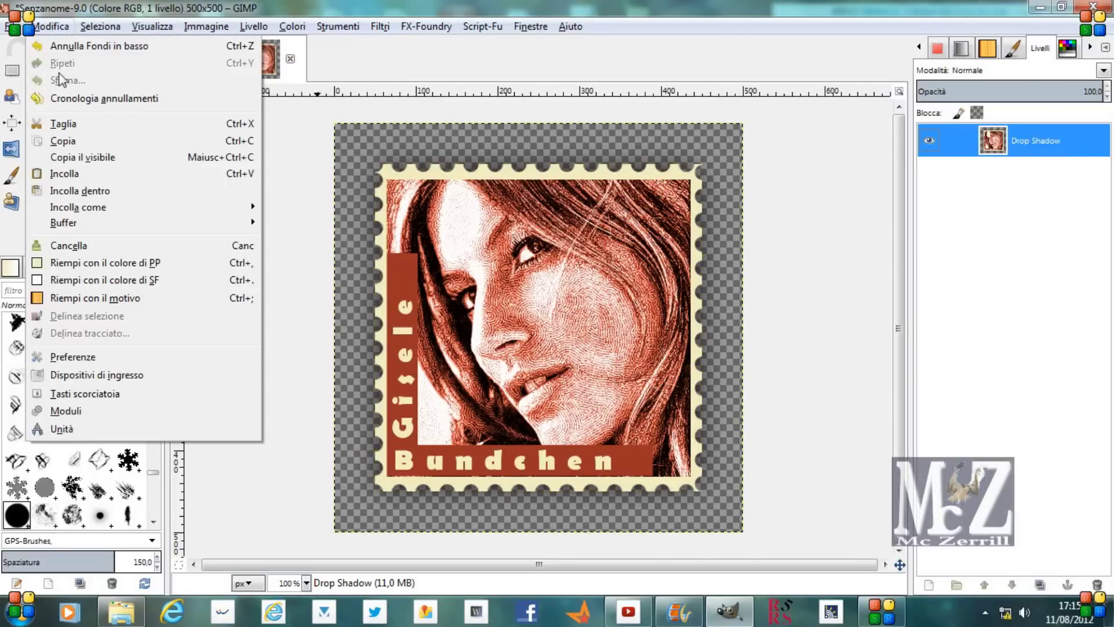
pyautogui.click(66, 141)
pyautogui.click(13, 26)
pyautogui.click(24, 44)
pyautogui.click(570, 171)
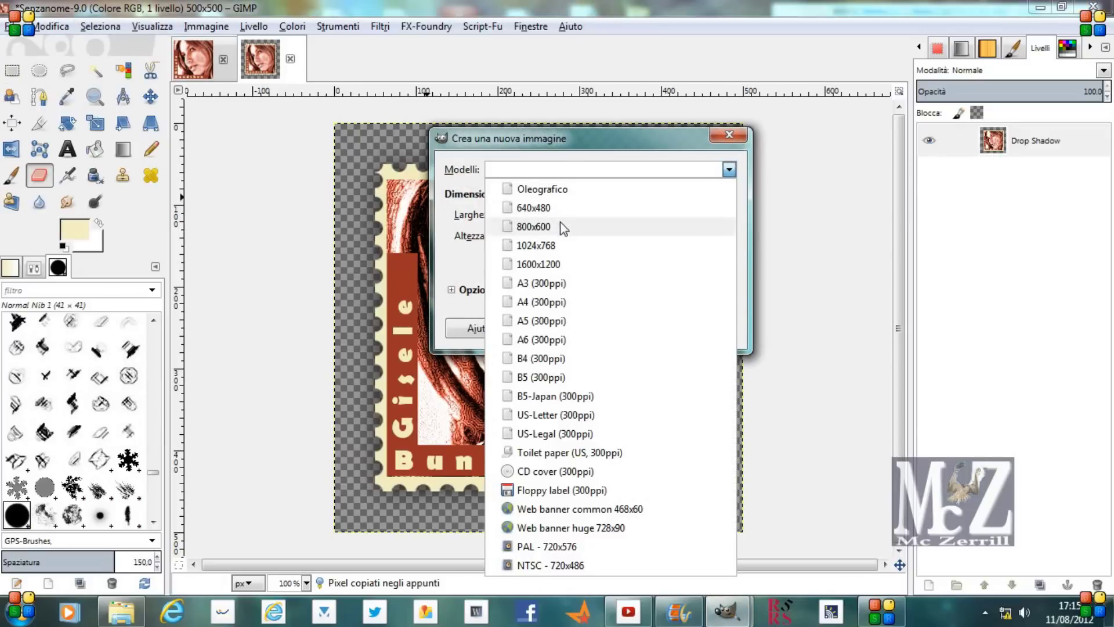
pyautogui.click(561, 225)
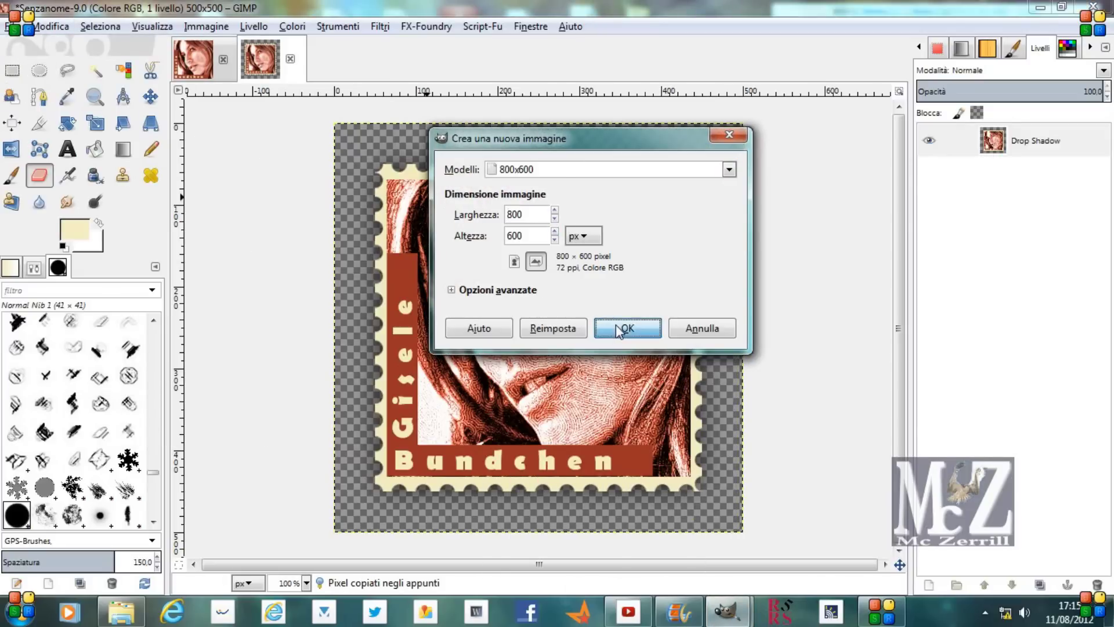
pyautogui.click(616, 328)
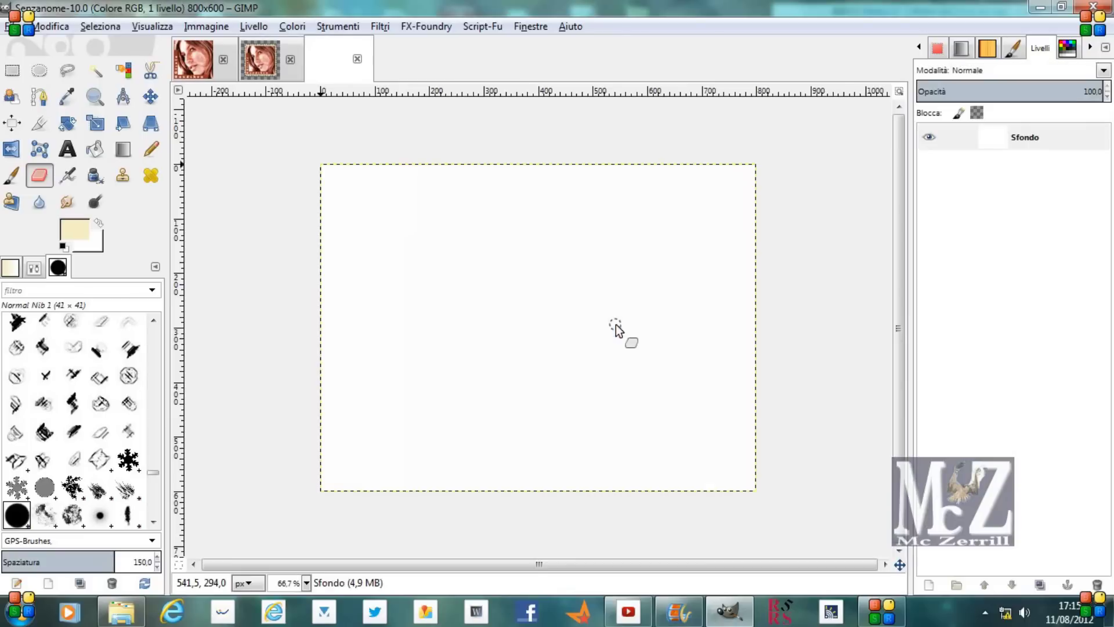
pyautogui.click(58, 26)
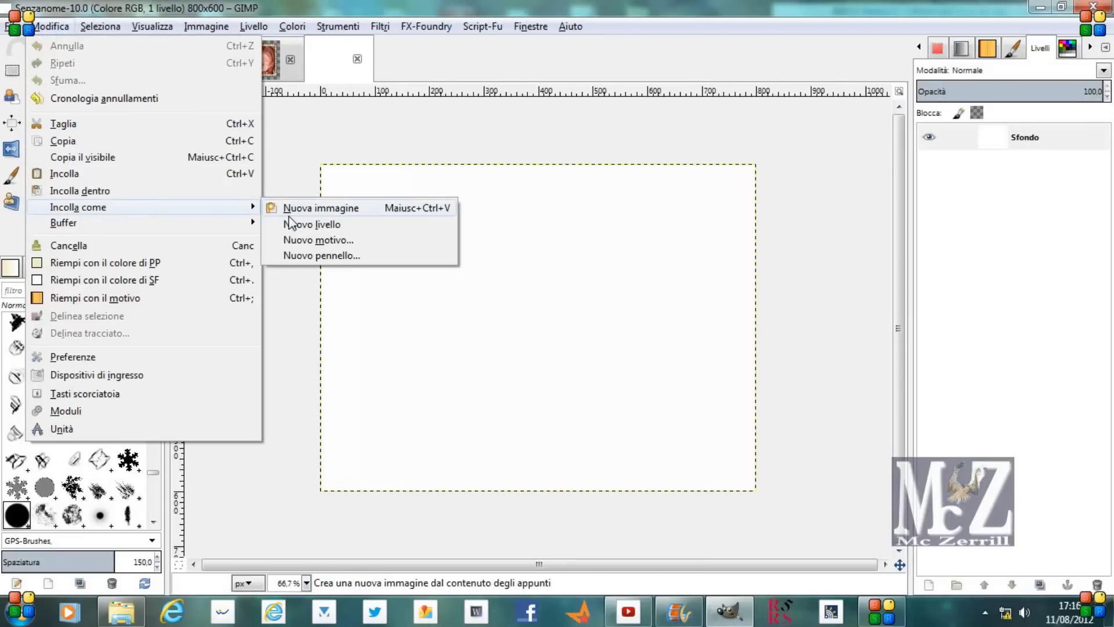
# Paste the stamp as a new layer and centre it horizontally and vertically
pyautogui.click(312, 224)
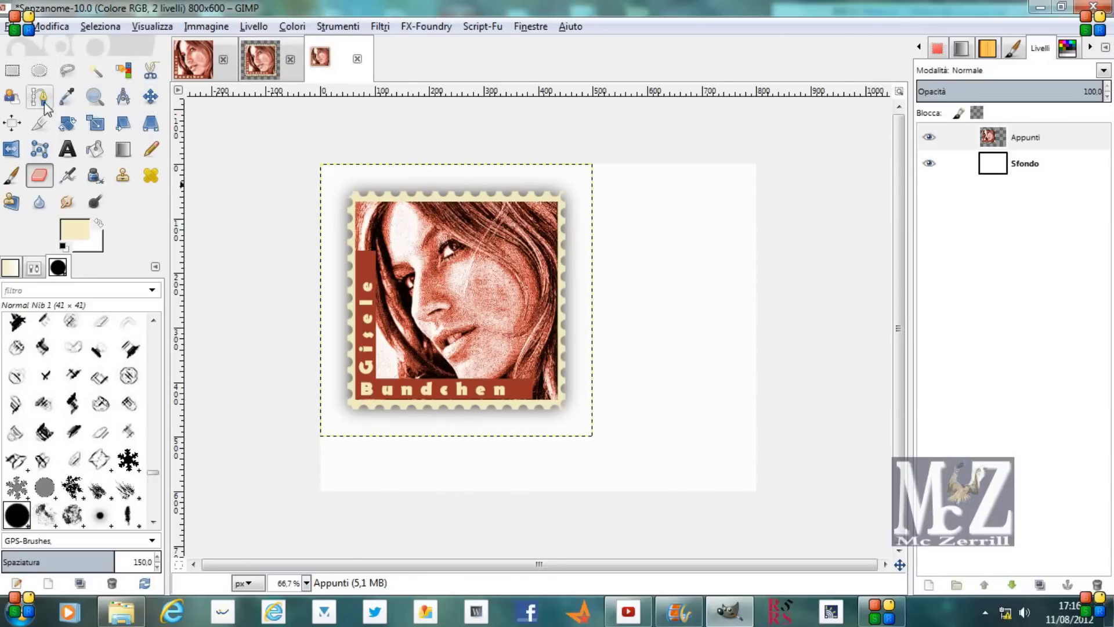
pyautogui.click(12, 123)
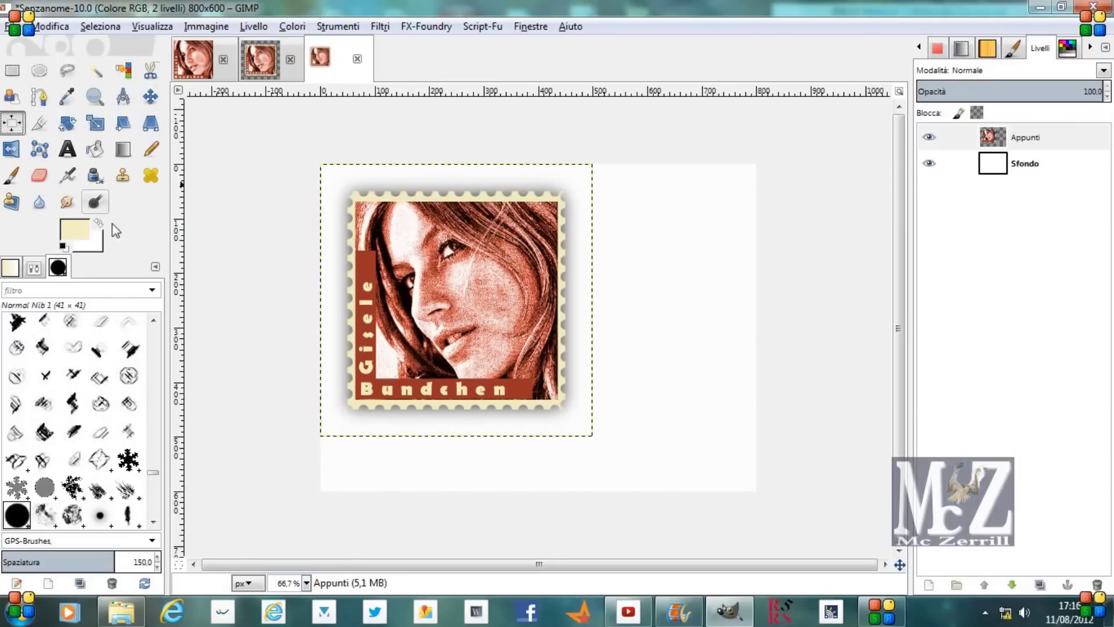
pyautogui.click(442, 306)
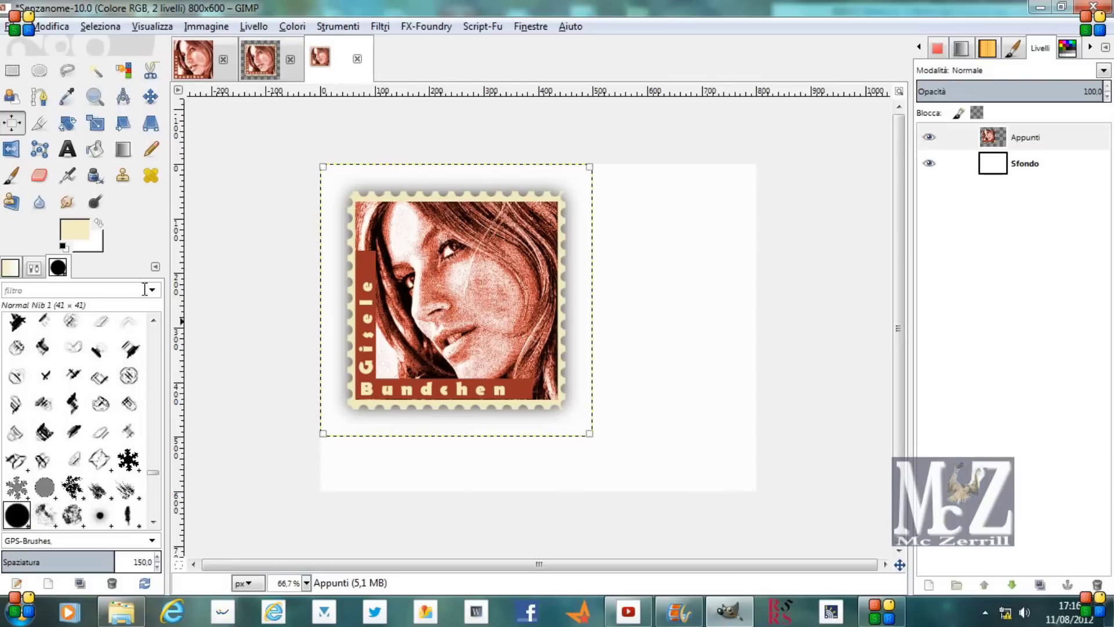
pyautogui.click(33, 268)
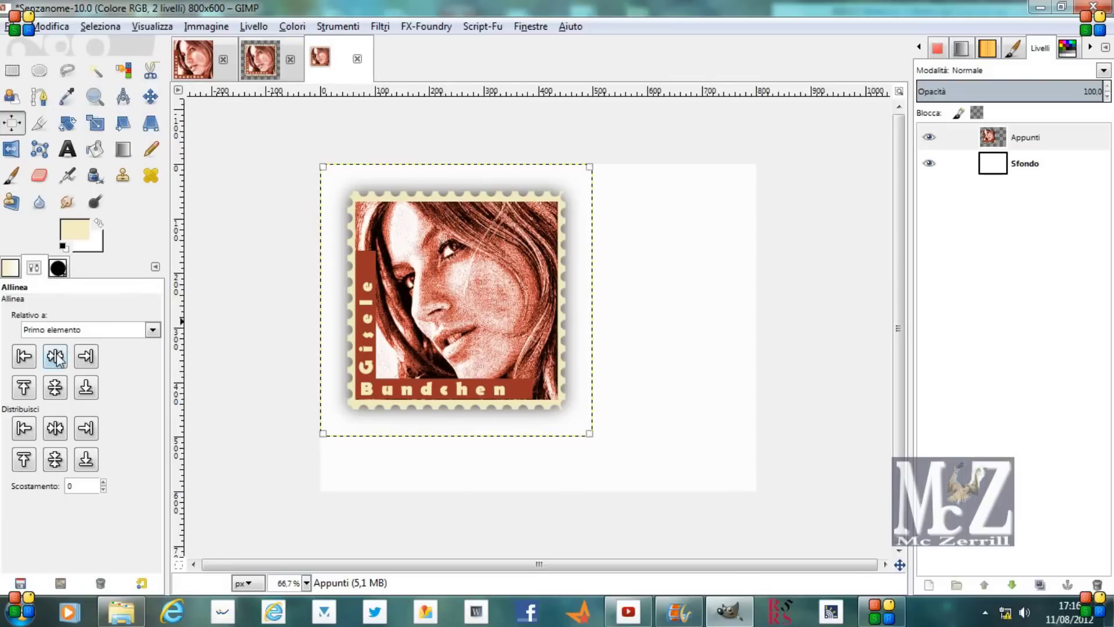
pyautogui.click(55, 355)
pyautogui.click(55, 386)
# Make the white Sfondo layer active and view the image at 100% zoom
pyautogui.click(150, 98)
pyautogui.click(1031, 171)
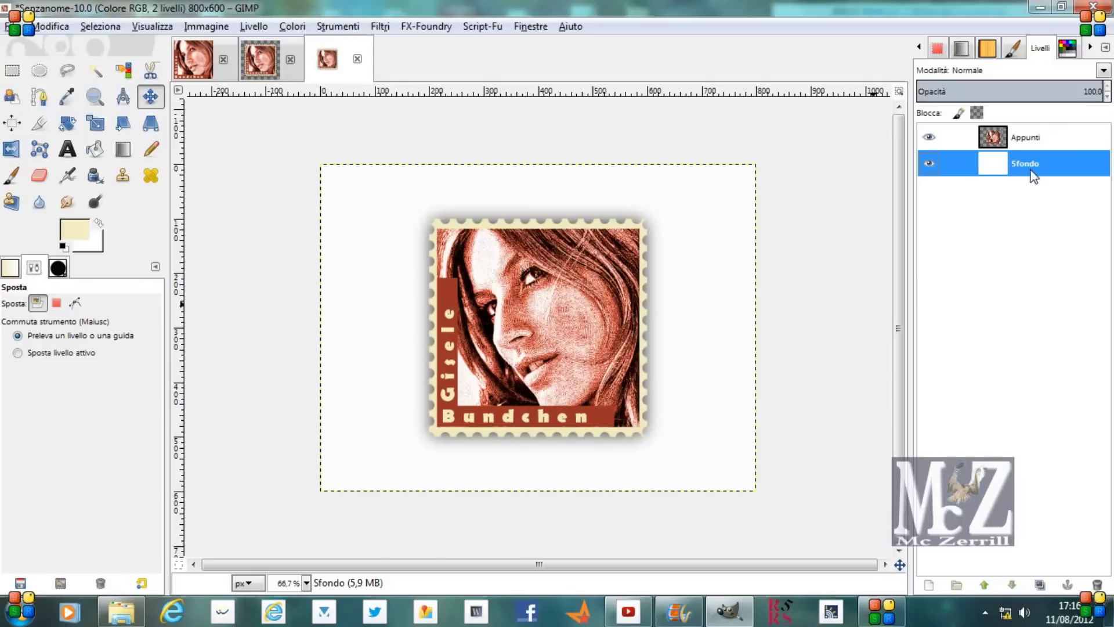
pyautogui.click(306, 582)
pyautogui.click(296, 477)
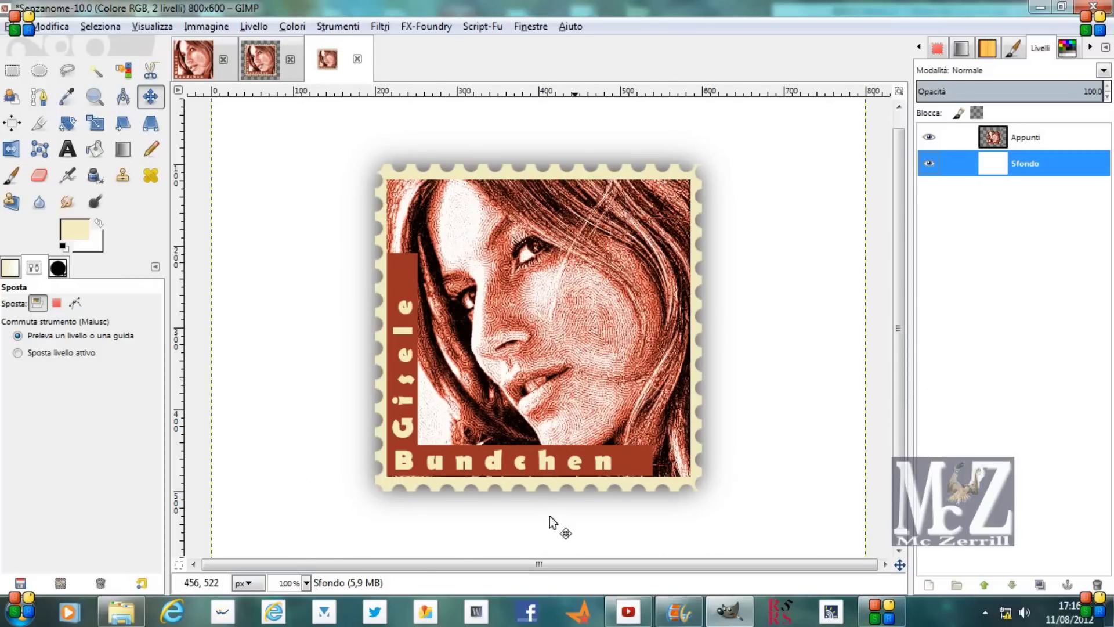
pyautogui.click(305, 582)
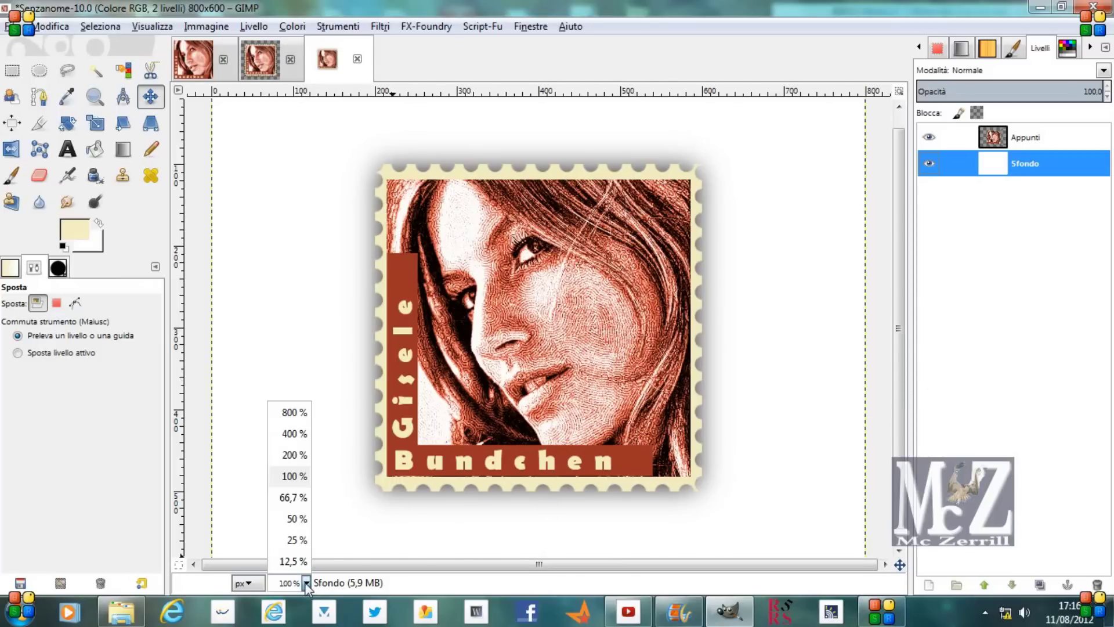
pyautogui.click(295, 537)
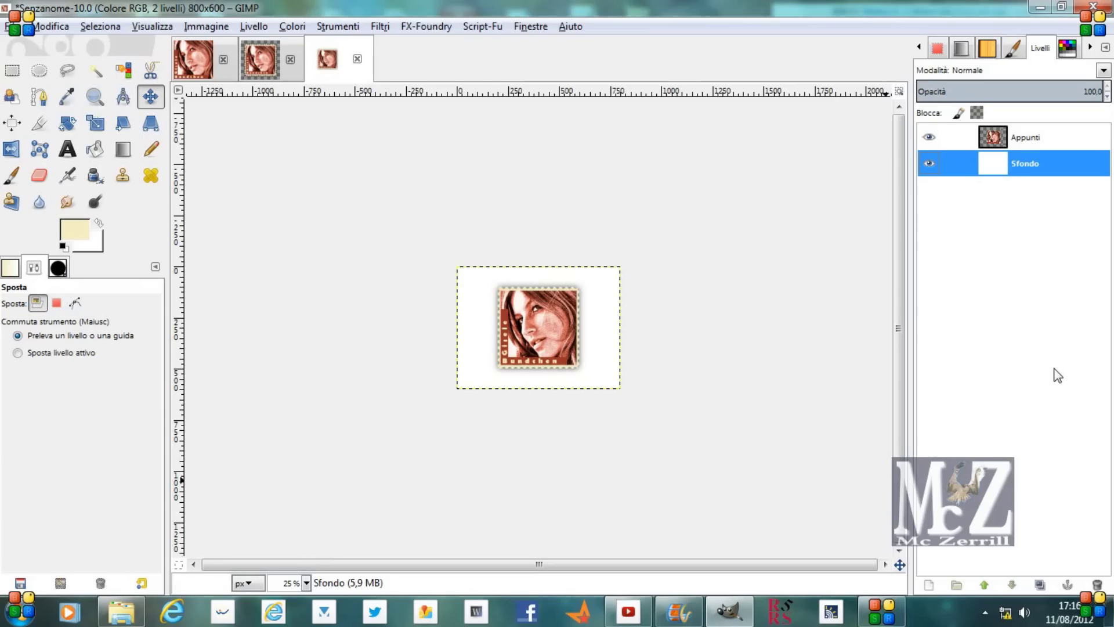